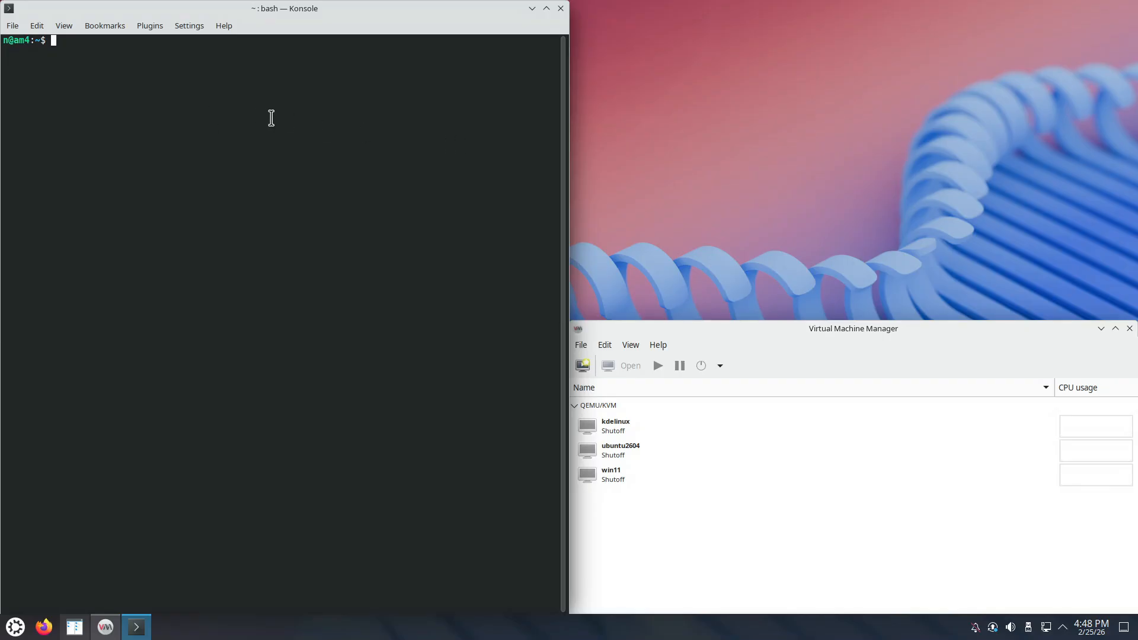
# Step: Install the virtiofsd package on the host with sudo apt install, authenticating with the sudo password
pyautogui.write('sudo apt install virty')
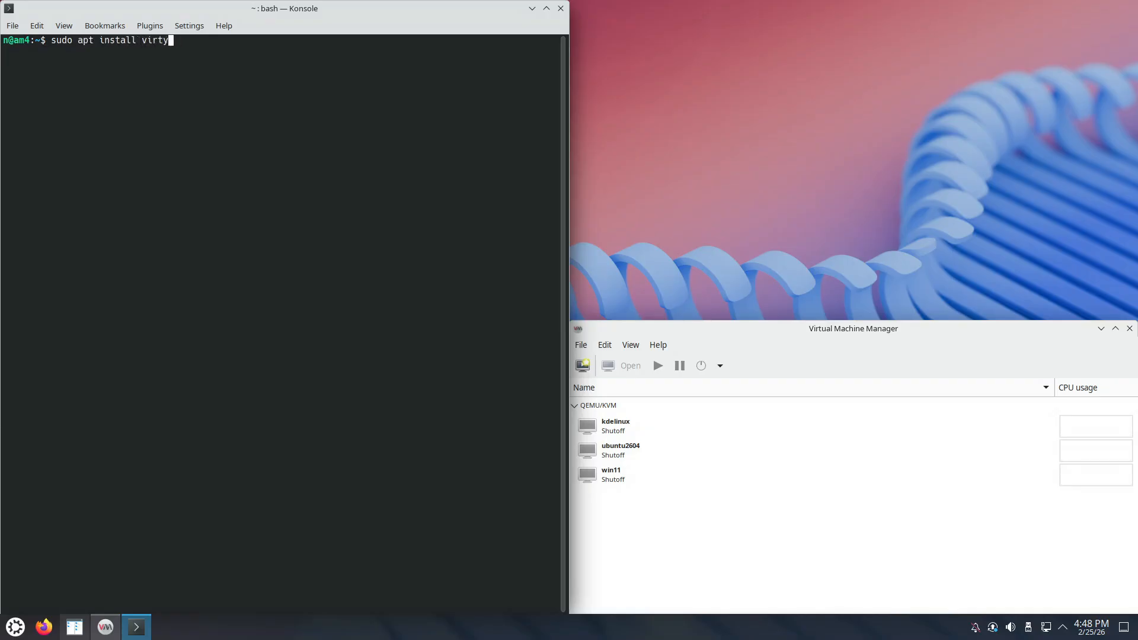
pyautogui.press('BackSpace')
pyautogui.write('iofsd')
pyautogui.press('Return')
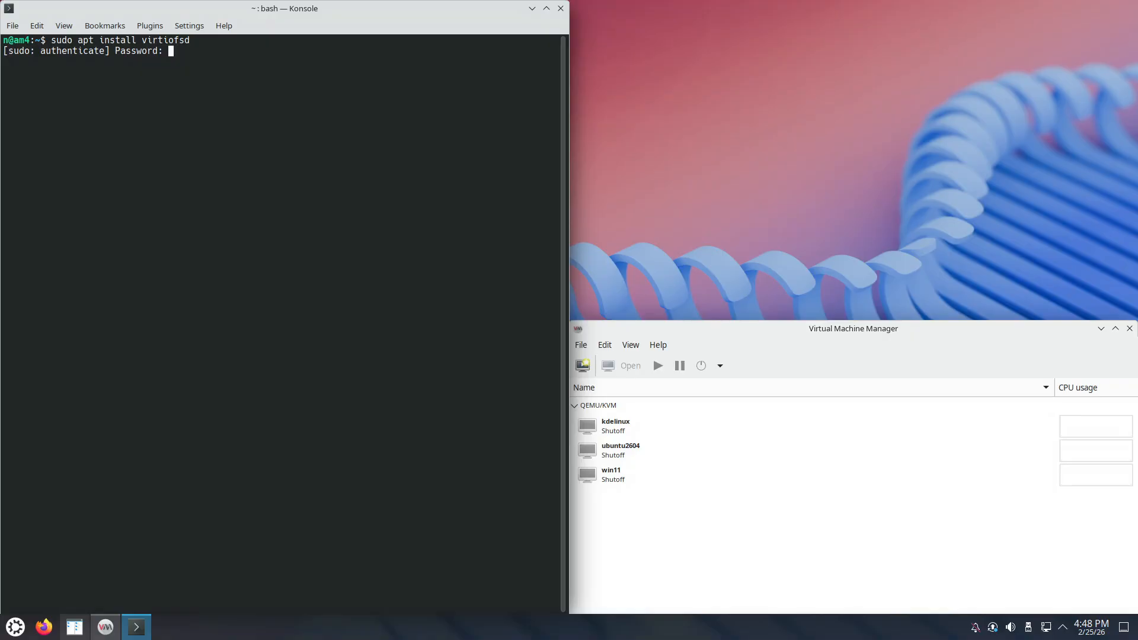
pyautogui.press('Return')
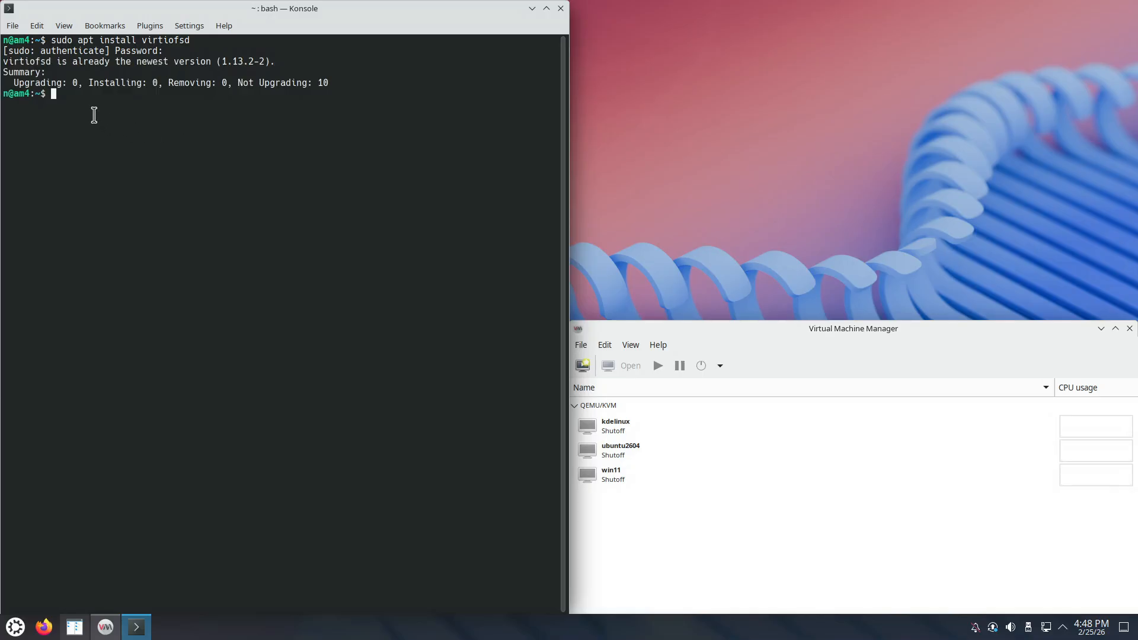
# Step: Create a vshare directory in the host's home folder with mkdir ~/vshare
pyautogui.write('mkdir !')
pyautogui.press('BackSpace')
pyautogui.write('~/vshare')
pyautogui.press('Return')
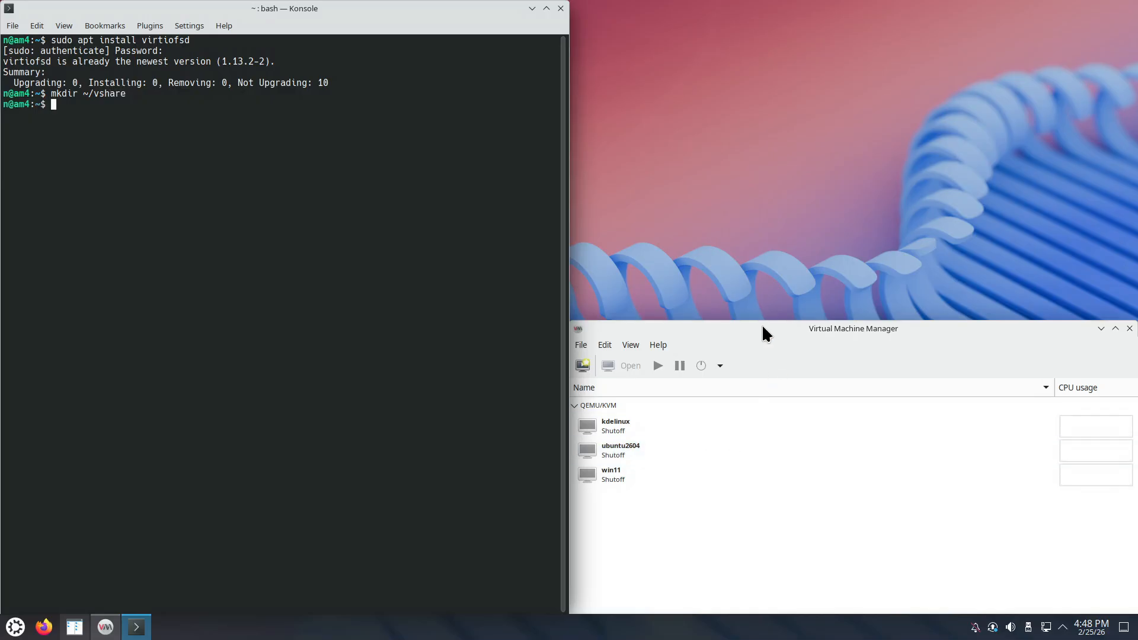
# Step: Tile the Virtual Machine Manager window to the right half of the screen and open the ubuntu2604 virtual machine
pyautogui.moveTo(763, 328); pyautogui.dragTo(1137, 356)
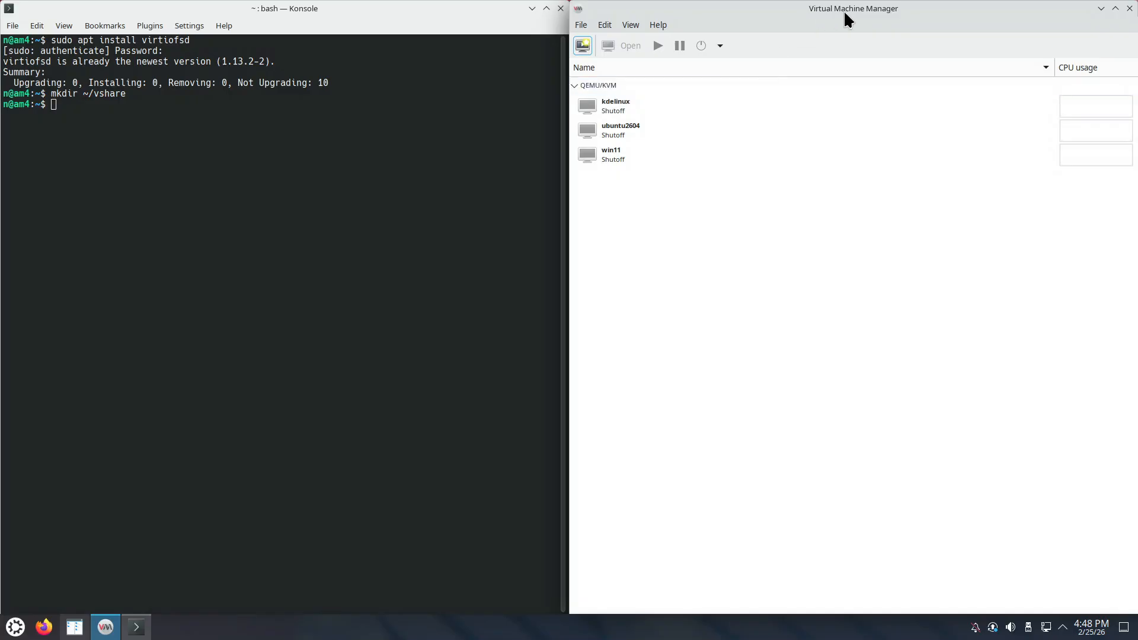
pyautogui.click(628, 128)
pyautogui.rightClick(640, 129)
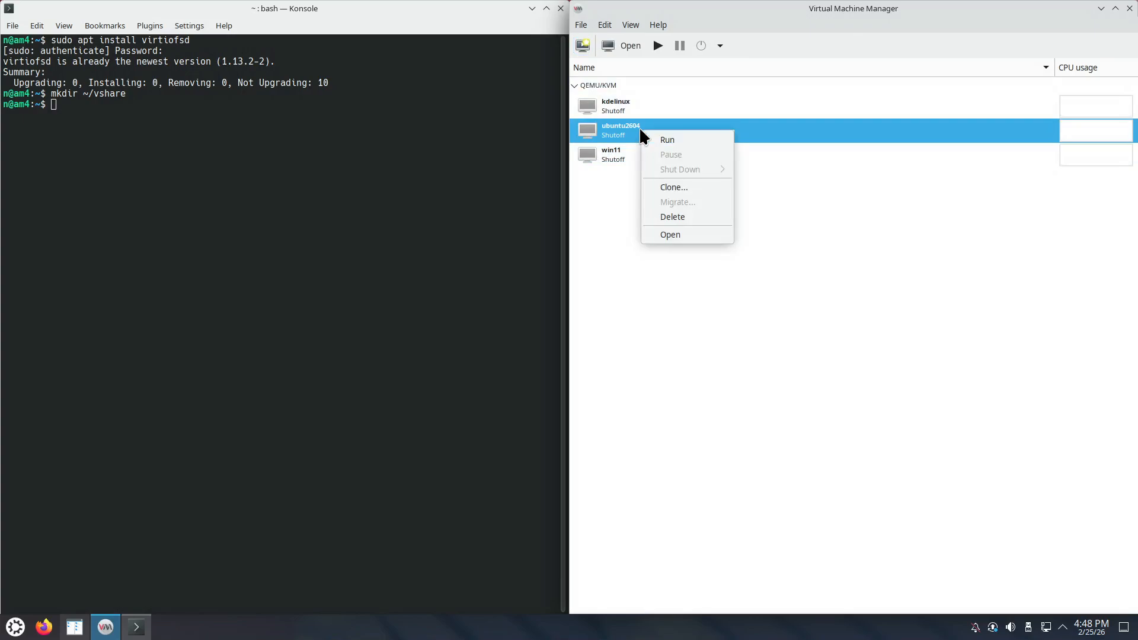
pyautogui.click(680, 236)
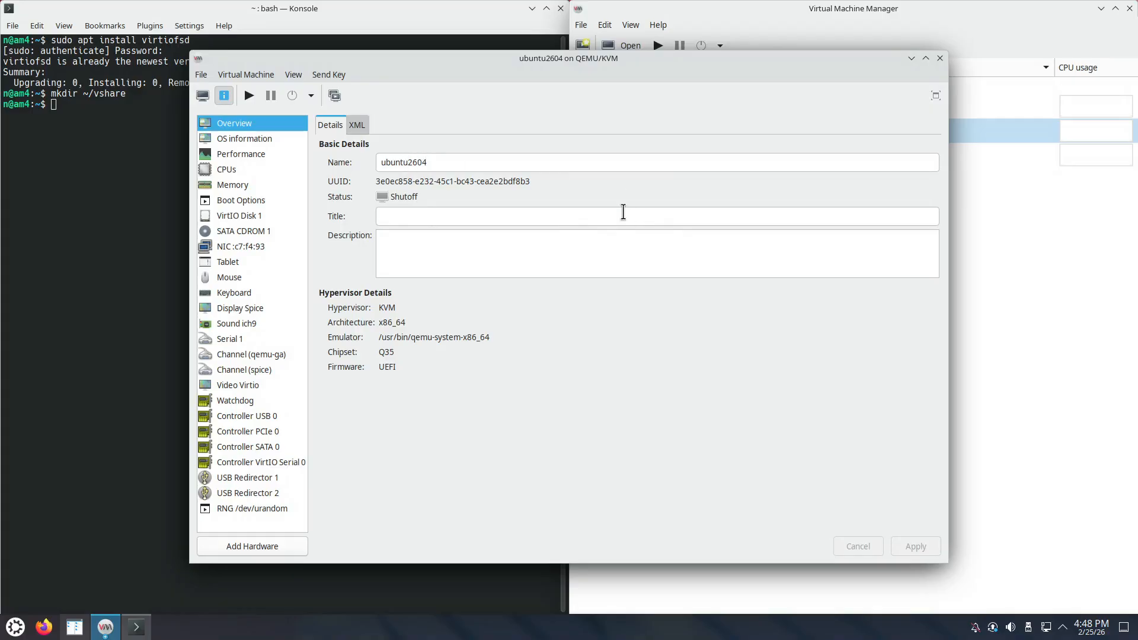
# Step: Enable shared memory in the ubuntu2604 memory settings and apply the change
pyautogui.click(237, 185)
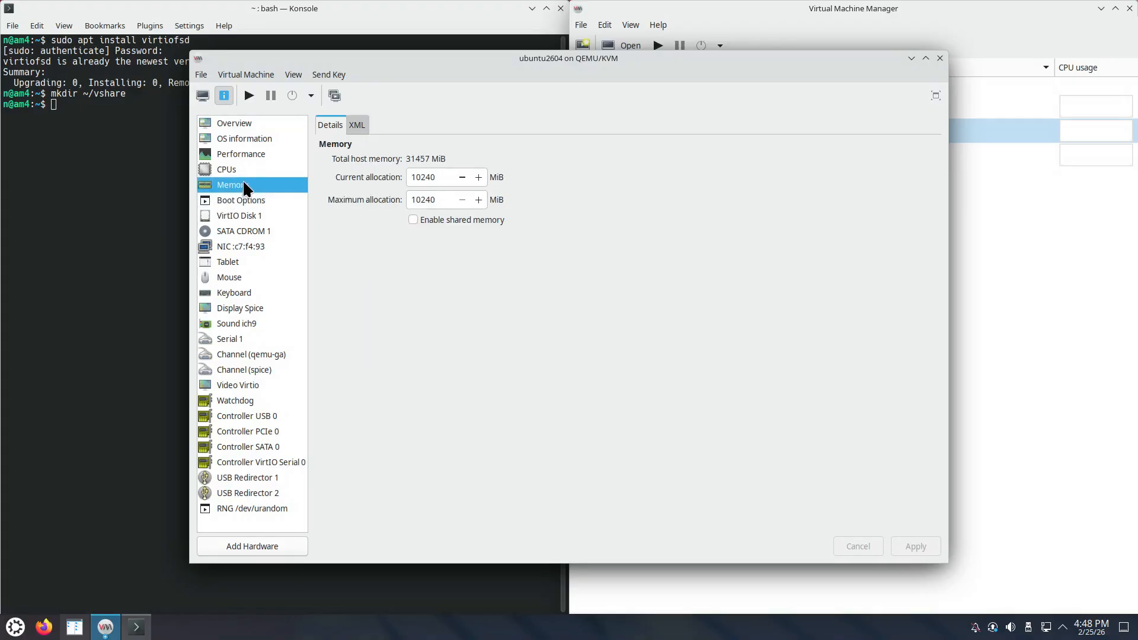
pyautogui.click(413, 221)
pyautogui.click(923, 549)
# Step: Begin adding a virtiofs Filesystem device to ubuntu2604, copying /home/n/vshare from the host terminal as its source path
pyautogui.click(276, 546)
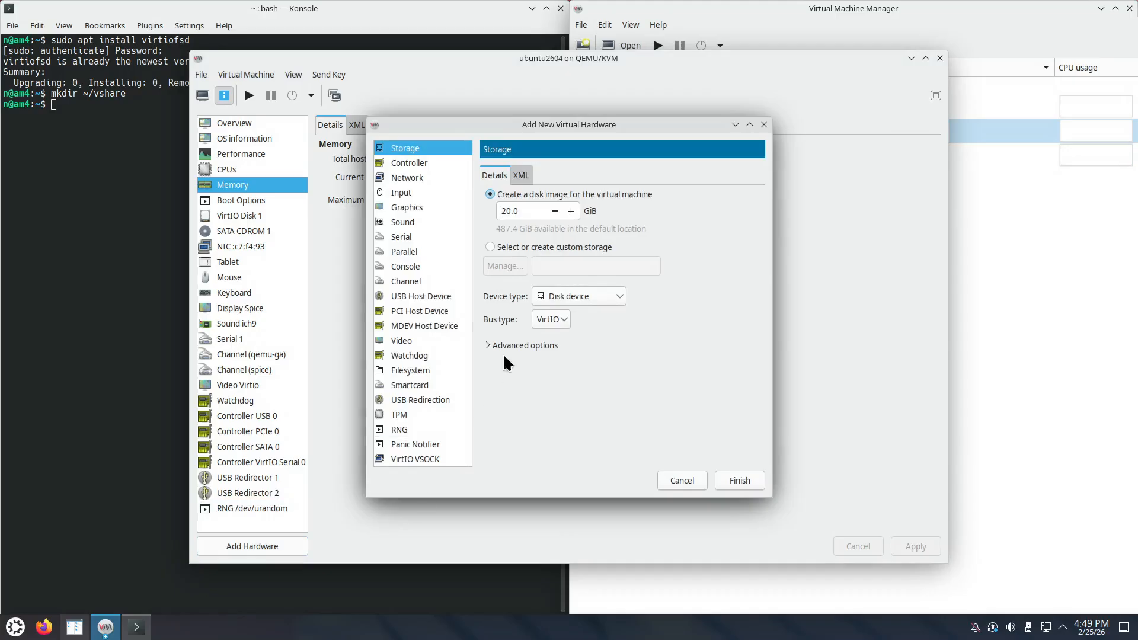
pyautogui.click(434, 372)
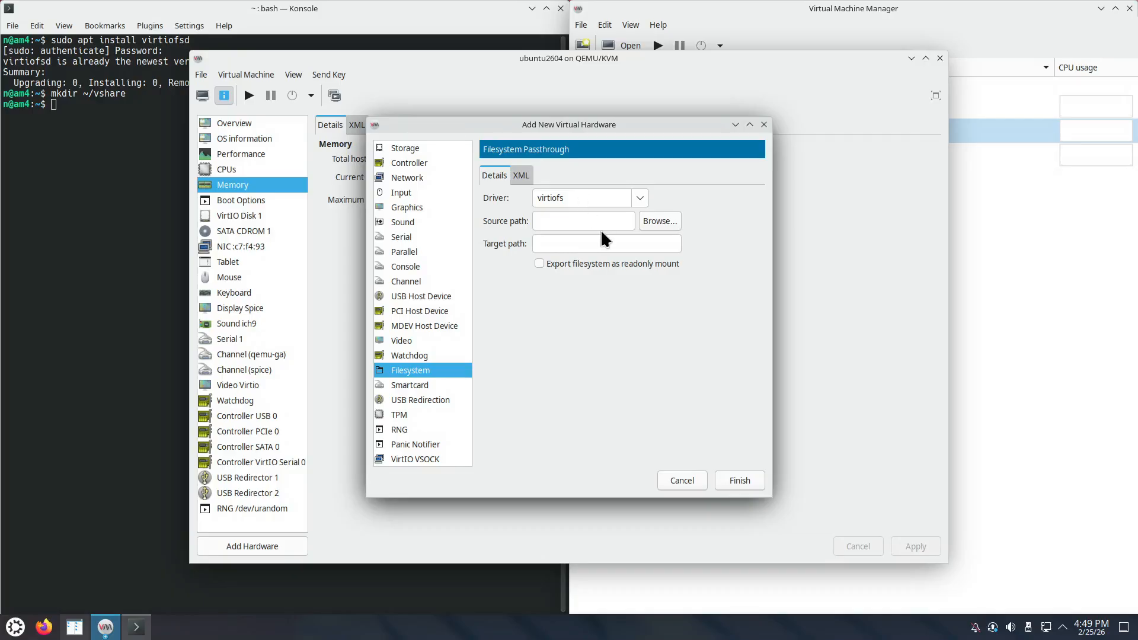
pyautogui.click(557, 221)
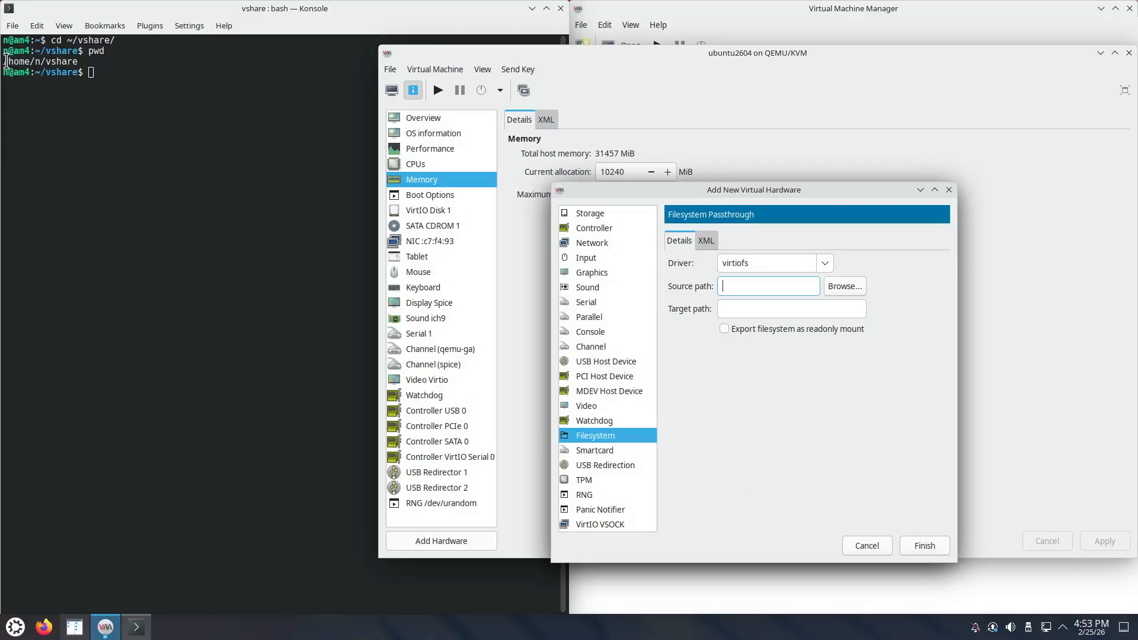
pyautogui.click(6, 61)
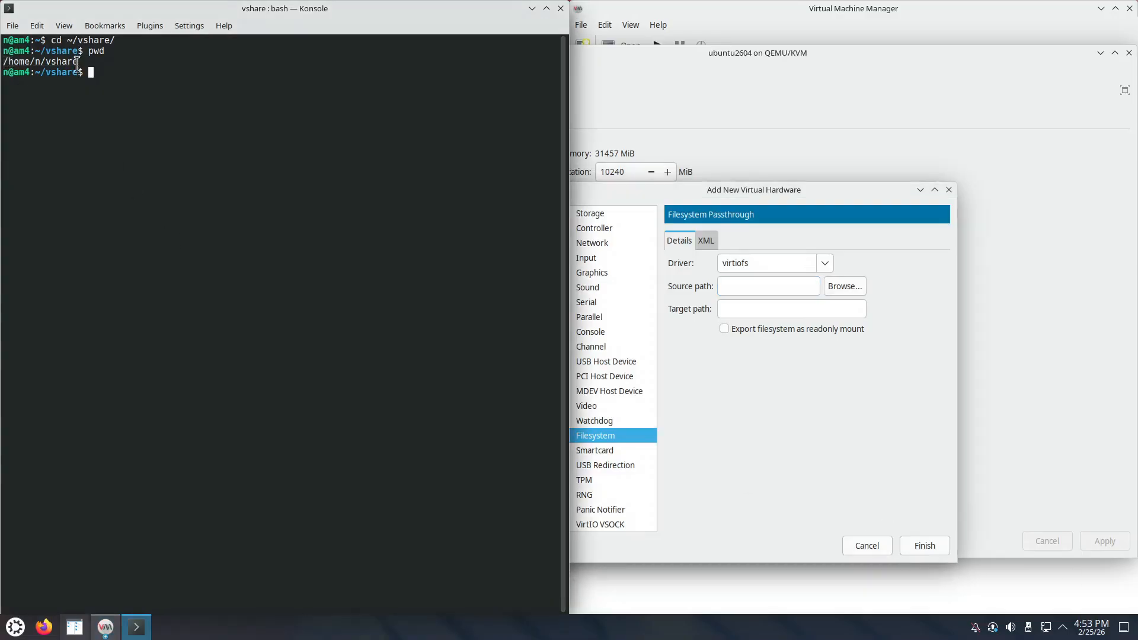
pyautogui.moveTo(78, 62); pyautogui.dragTo(4, 62)
pyautogui.rightClick(31, 61)
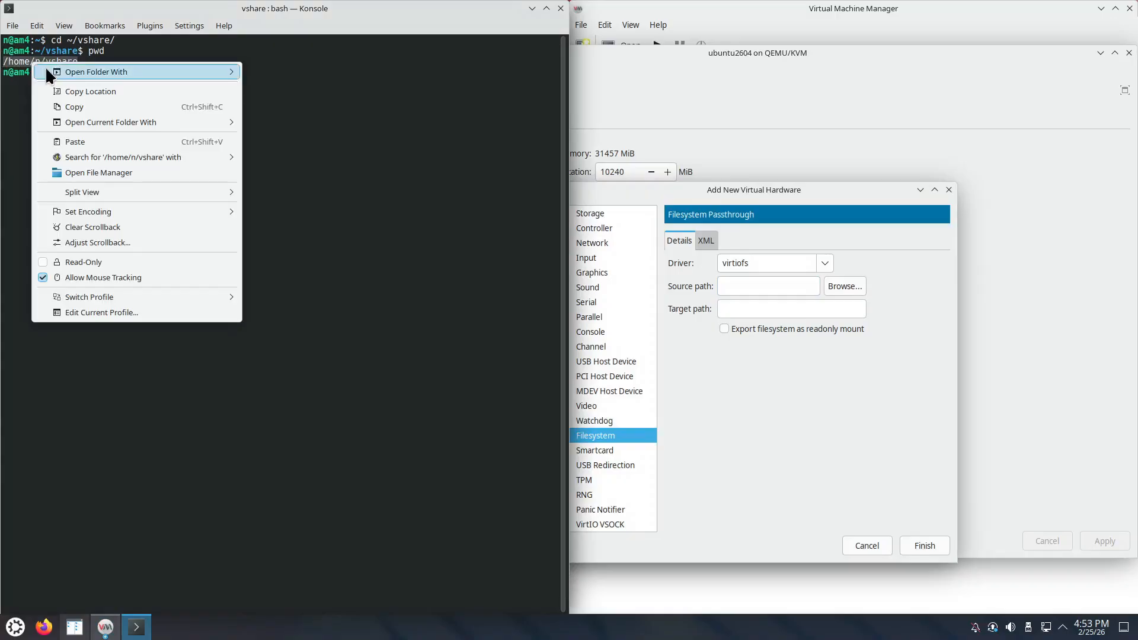
pyautogui.click(85, 104)
pyautogui.click(750, 287)
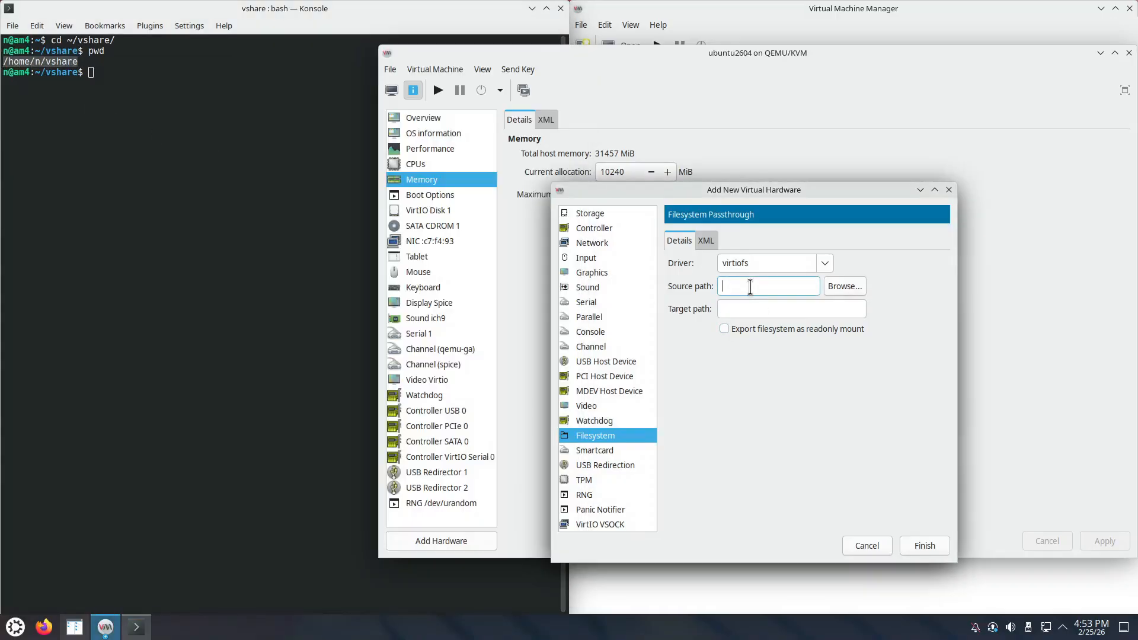
pyautogui.hotkey('ctrl', 'v')
# Step: Set the filesystem's target path to vshare and finish adding the device
pyautogui.click(753, 311)
pyautogui.write('vshare')
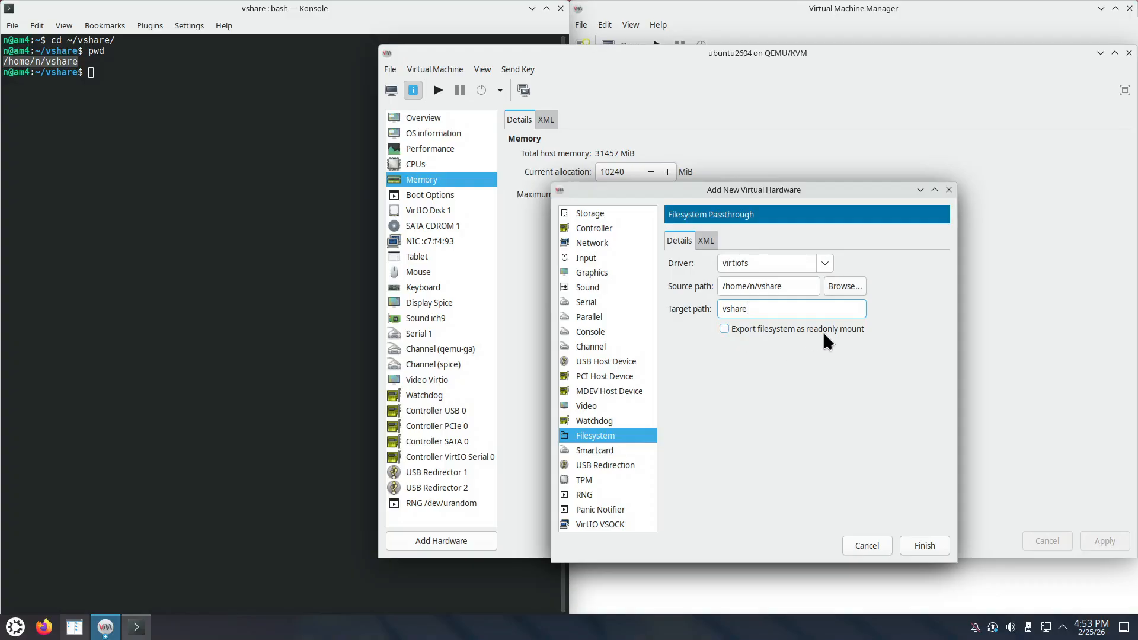
pyautogui.click(920, 548)
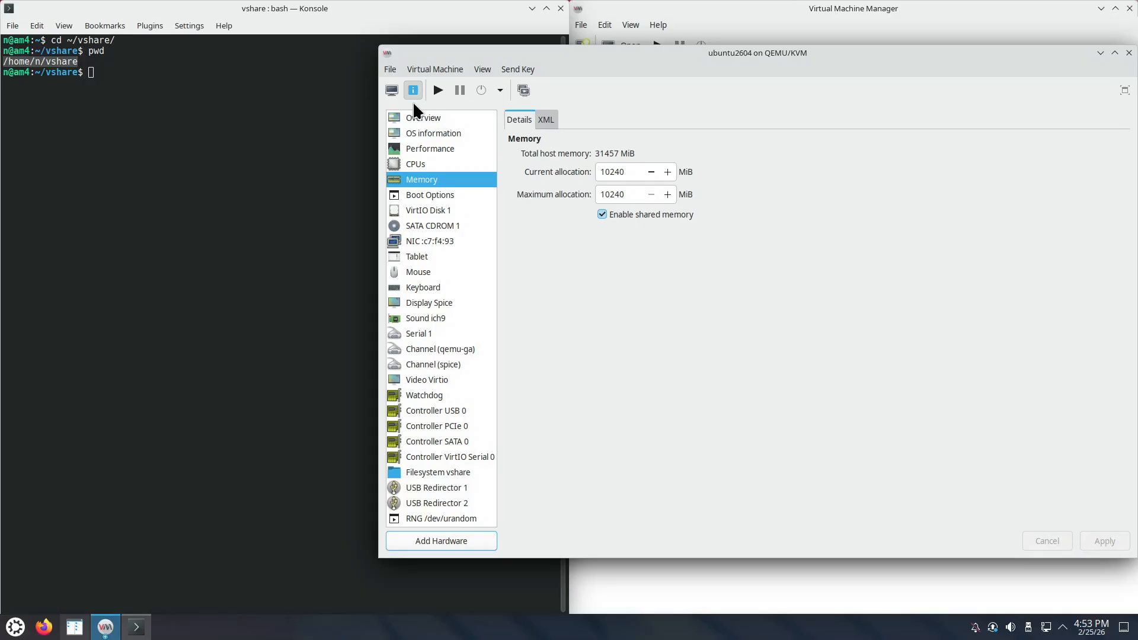
# Step: Show the virtual machine's graphical console and log in to Ubuntu as administrator with the account password
pyautogui.click(391, 90)
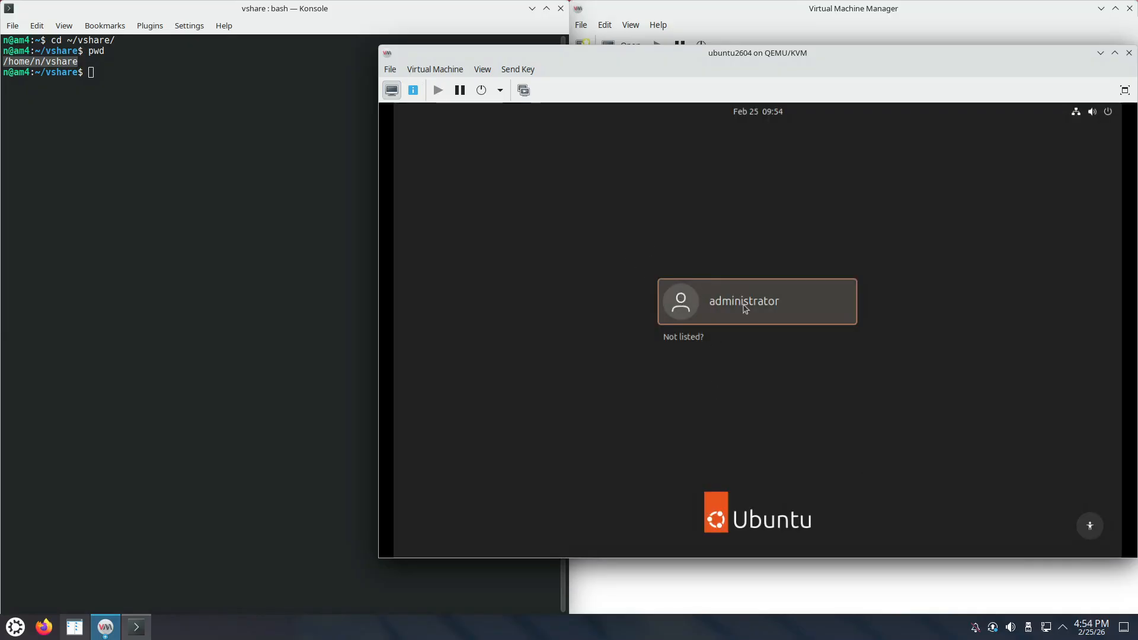
pyautogui.click(746, 314)
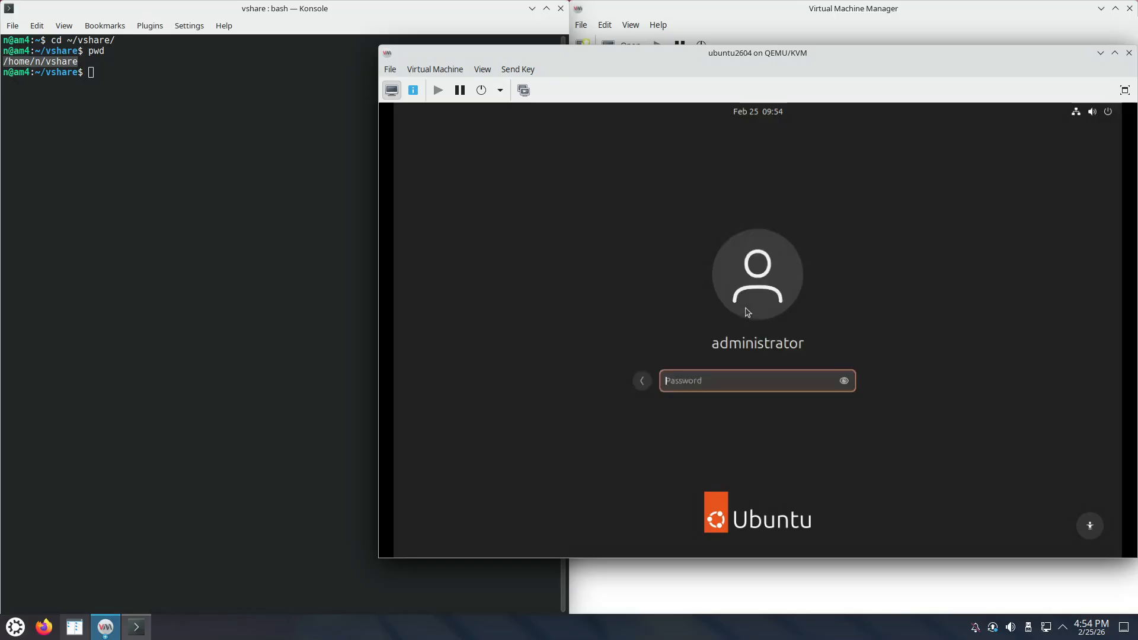
pyautogui.write('****')
pyautogui.press('Return')
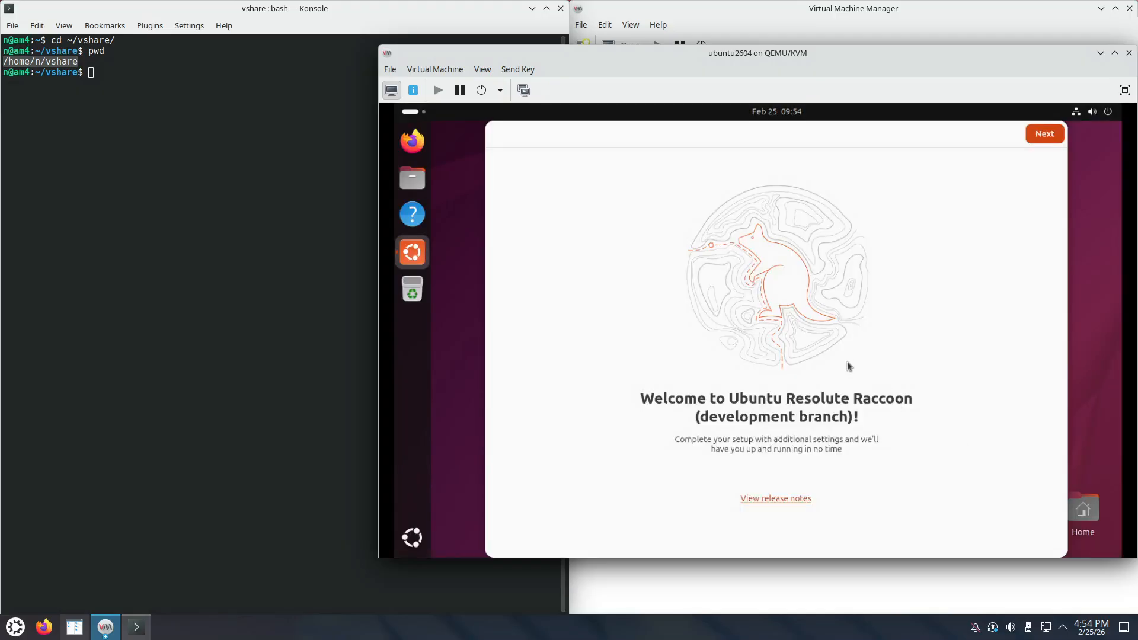
# Step: Complete Ubuntu's welcome setup, declining to share system data and keeping the default location, reporting and appearance settings
pyautogui.click(1043, 135)
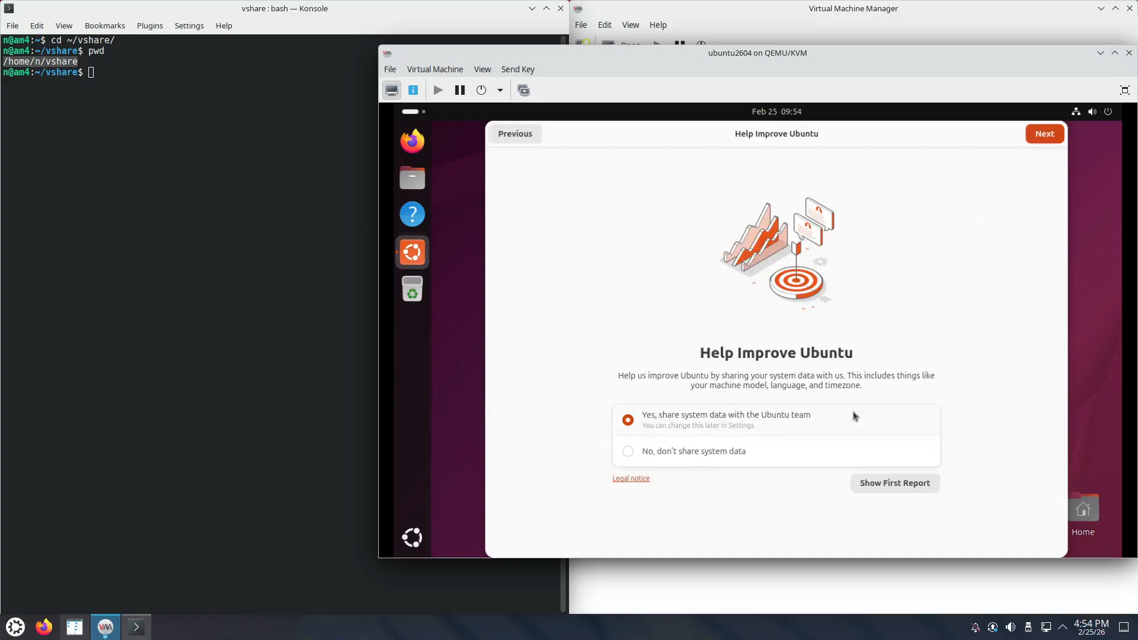
pyautogui.click(727, 458)
pyautogui.click(1042, 135)
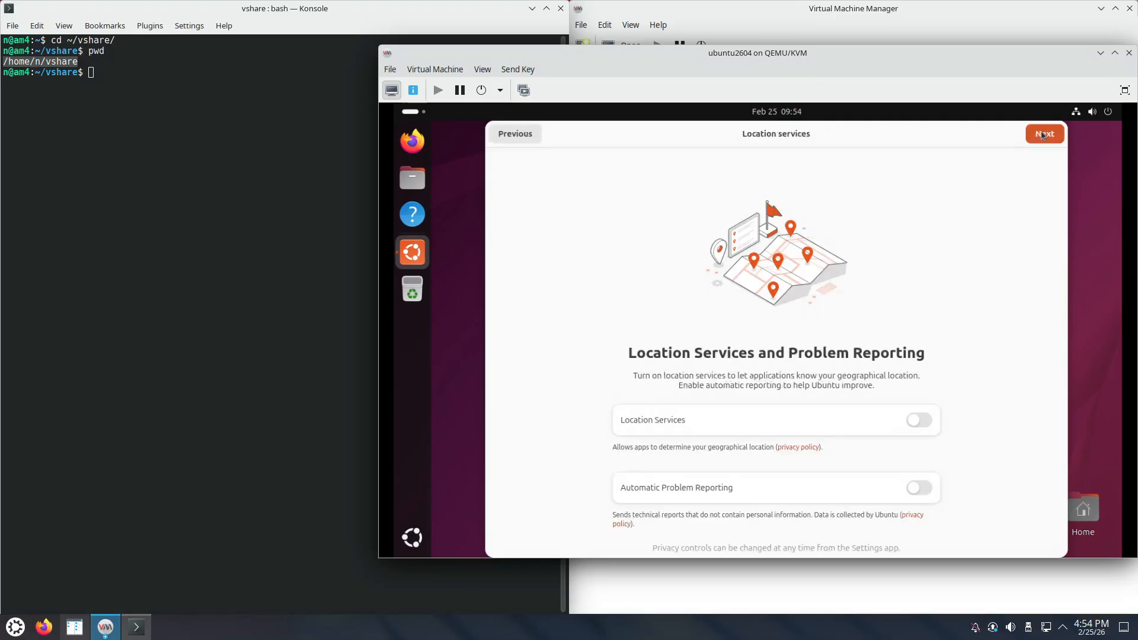
pyautogui.click(1047, 136)
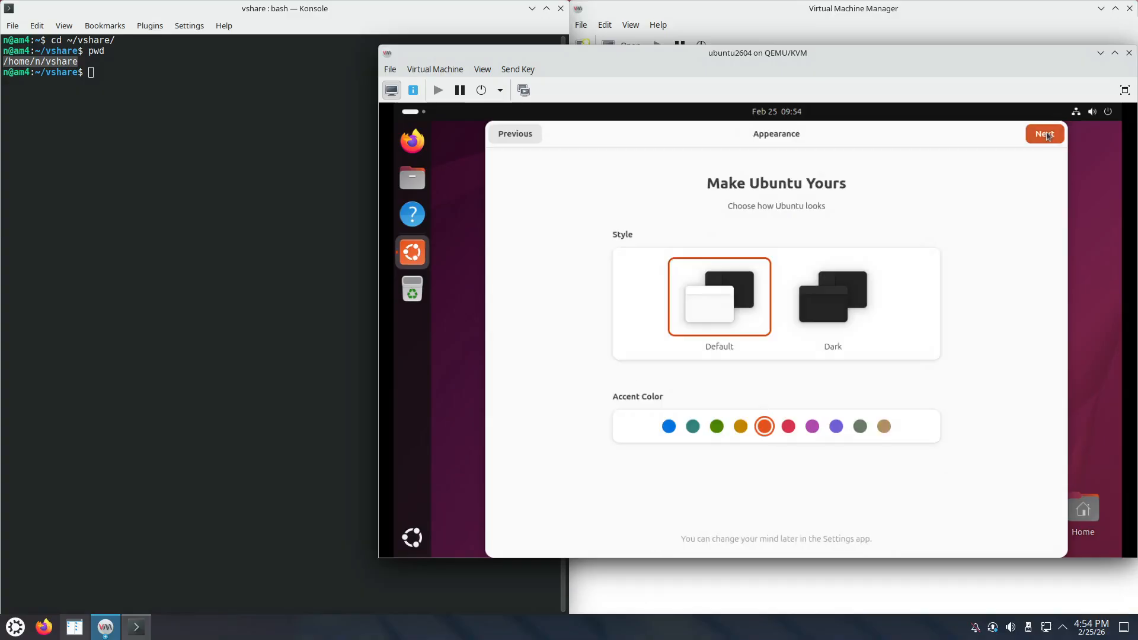
pyautogui.click(1047, 135)
pyautogui.click(1048, 136)
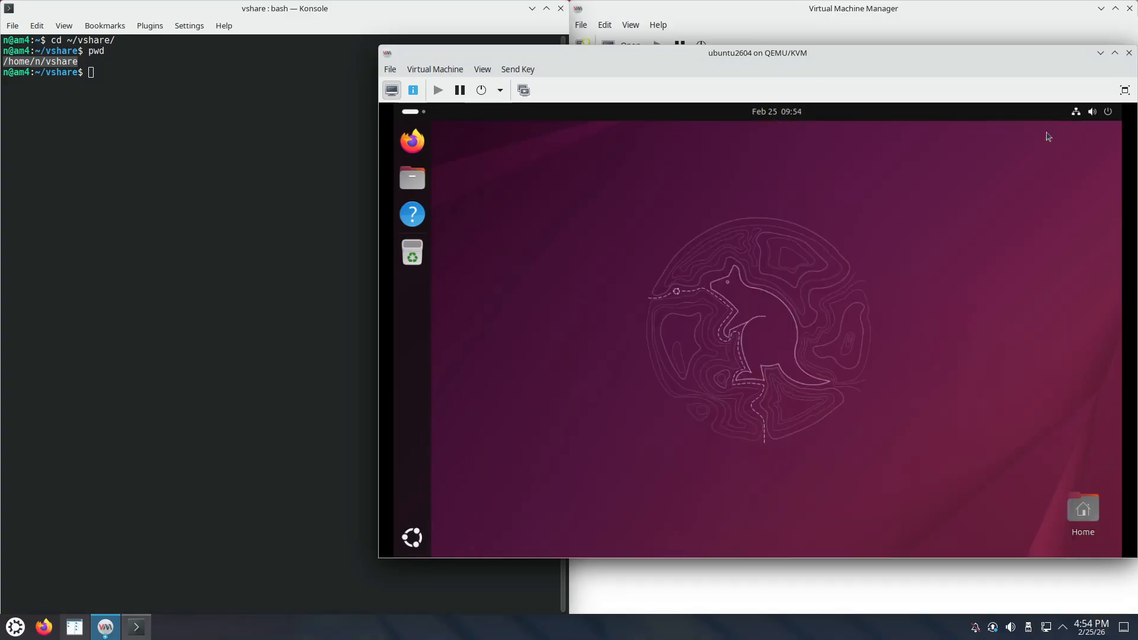
# Step: Find and open Terminal in the Ubuntu guest, tiling its window to the left half of the desktop
pyautogui.click(416, 111)
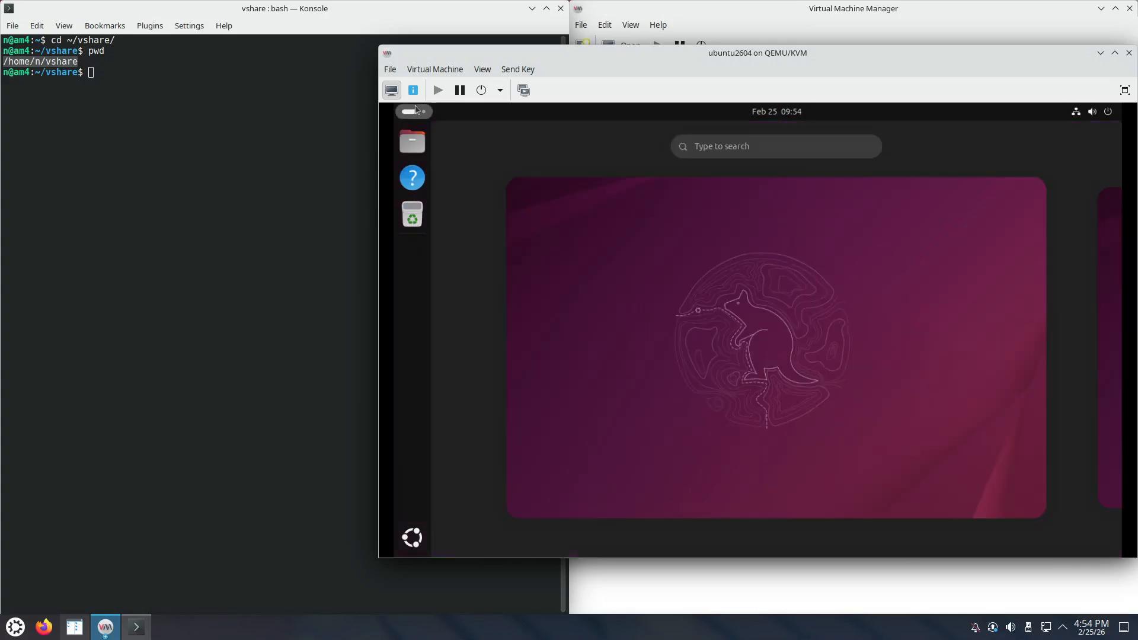
pyautogui.write('ter')
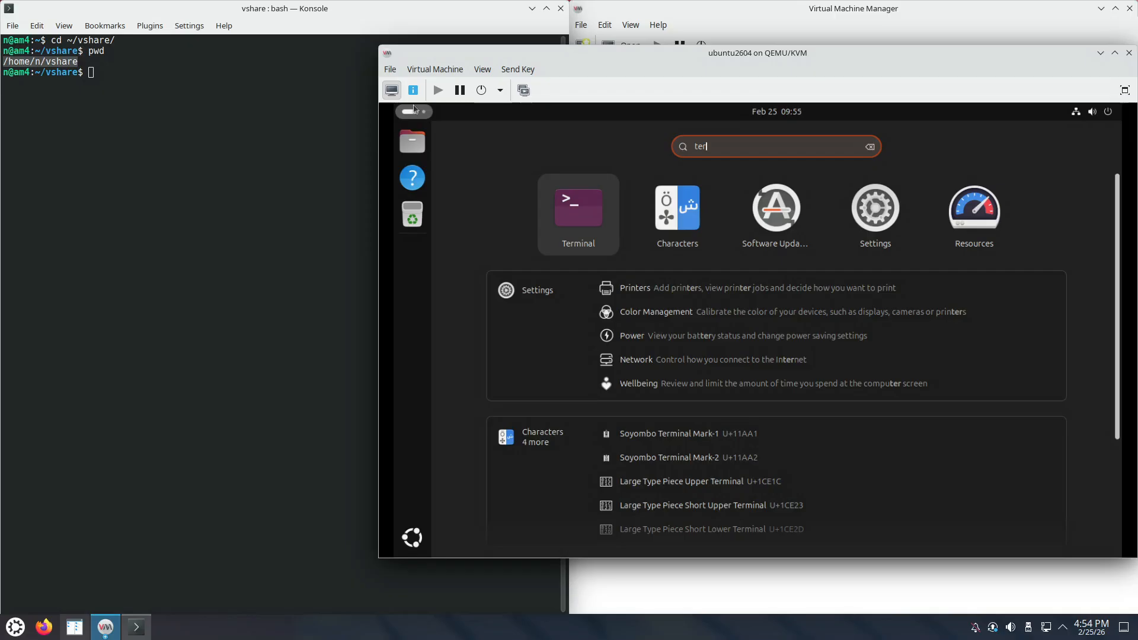
pyautogui.click(414, 110)
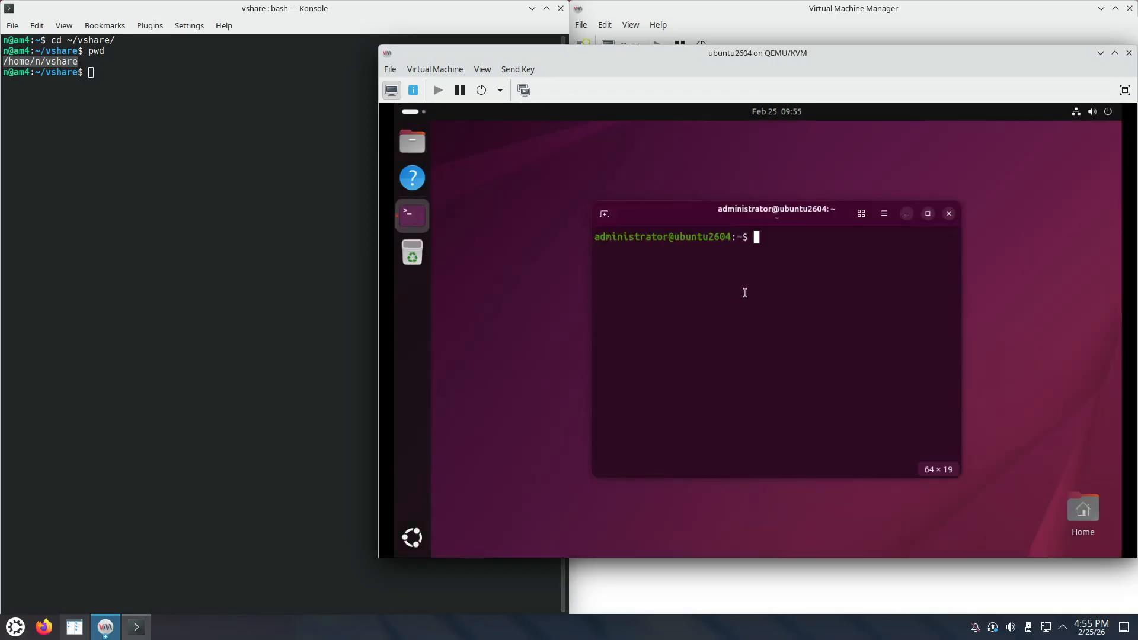
pyautogui.press('super+Left')
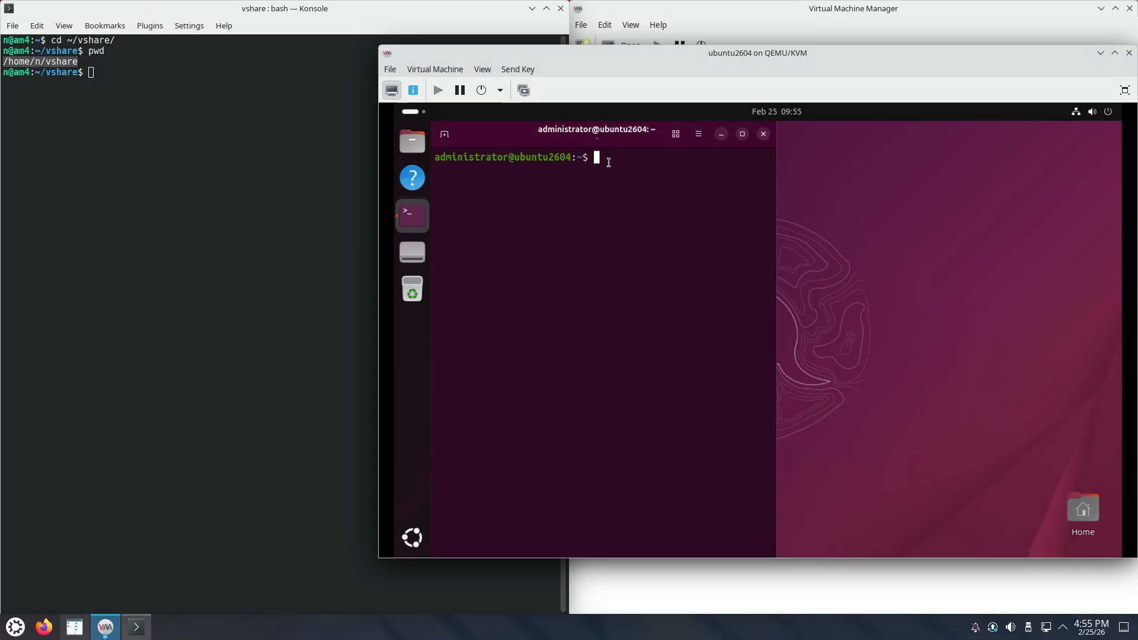
# Step: Install virtiofsd in the guest with sudo apt install, entering the sudo password and accepting the installation
pyautogui.write('sudo apt install virtio')
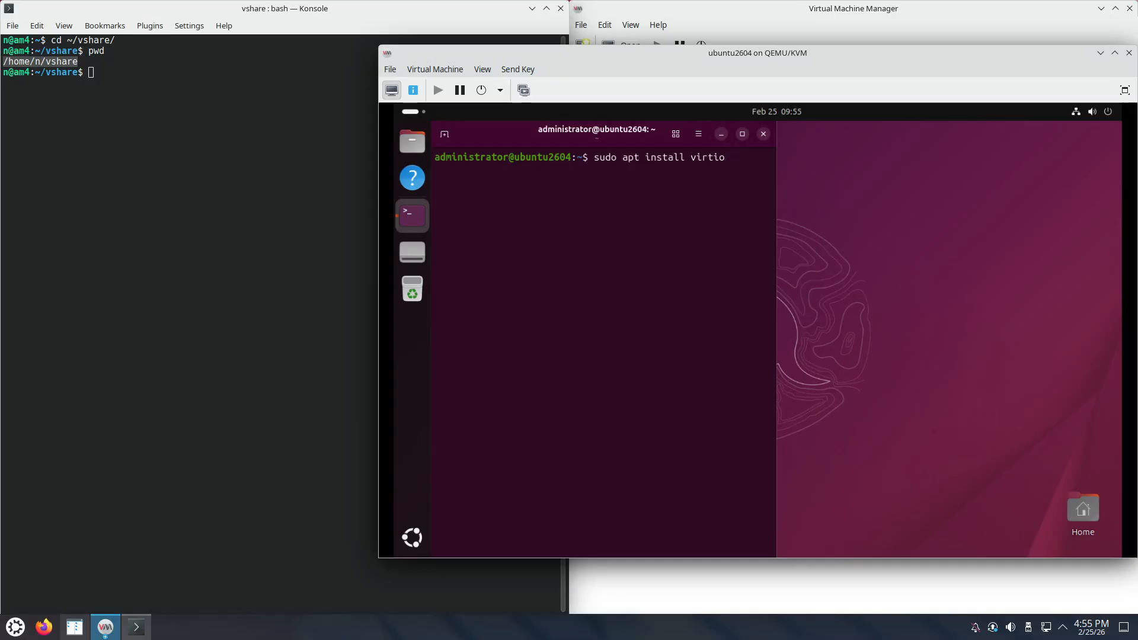
pyautogui.write('fsd')
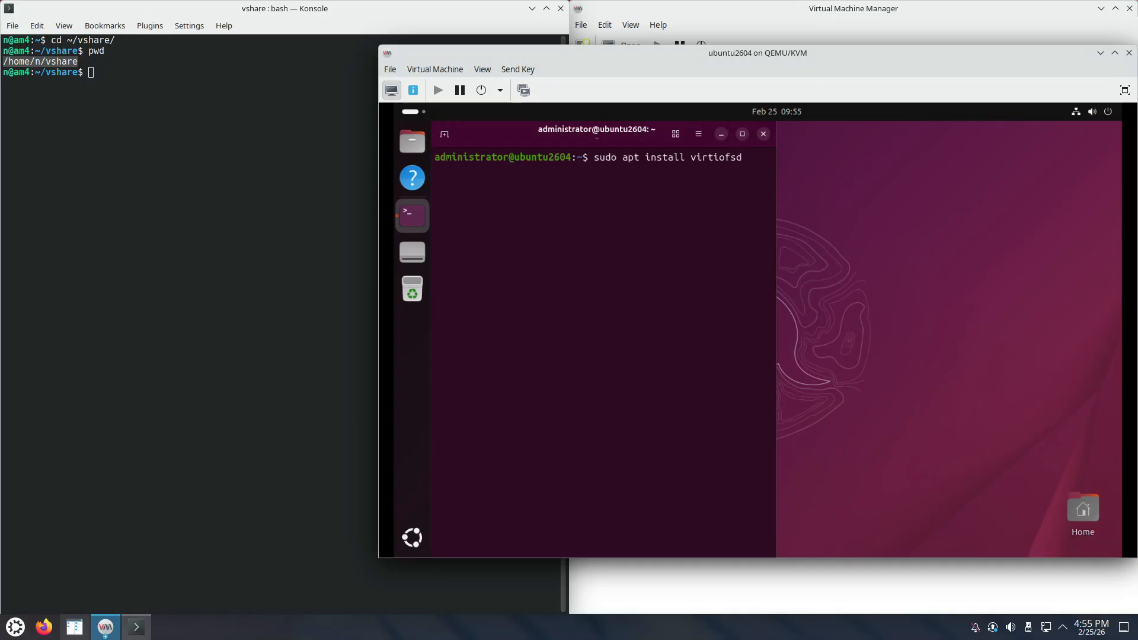
pyautogui.press('Return')
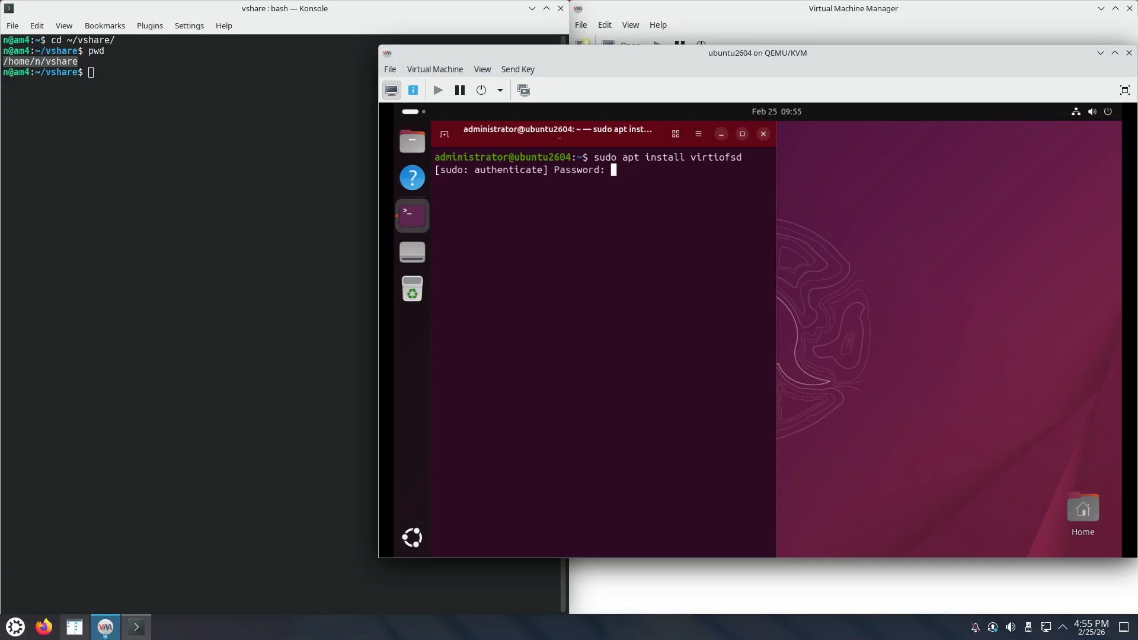
pyautogui.press('Return')
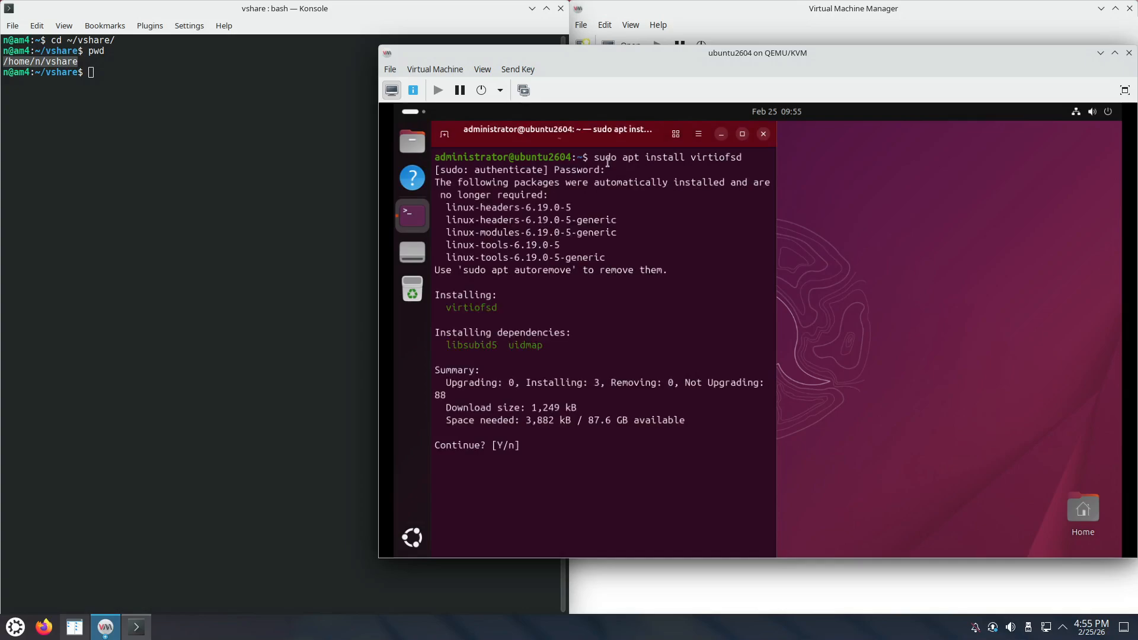
pyautogui.press('Return')
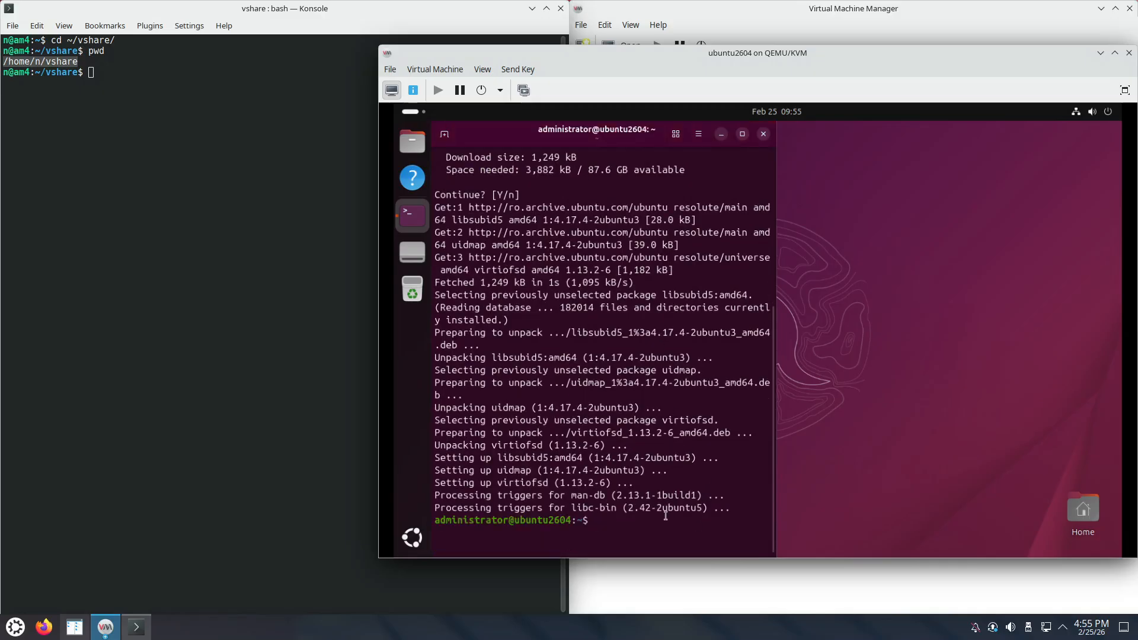
# Step: Clear the guest terminal and create a vshare directory in the home folder with mkdir ~/vshare
pyautogui.hotkey('ctrl', 'l')
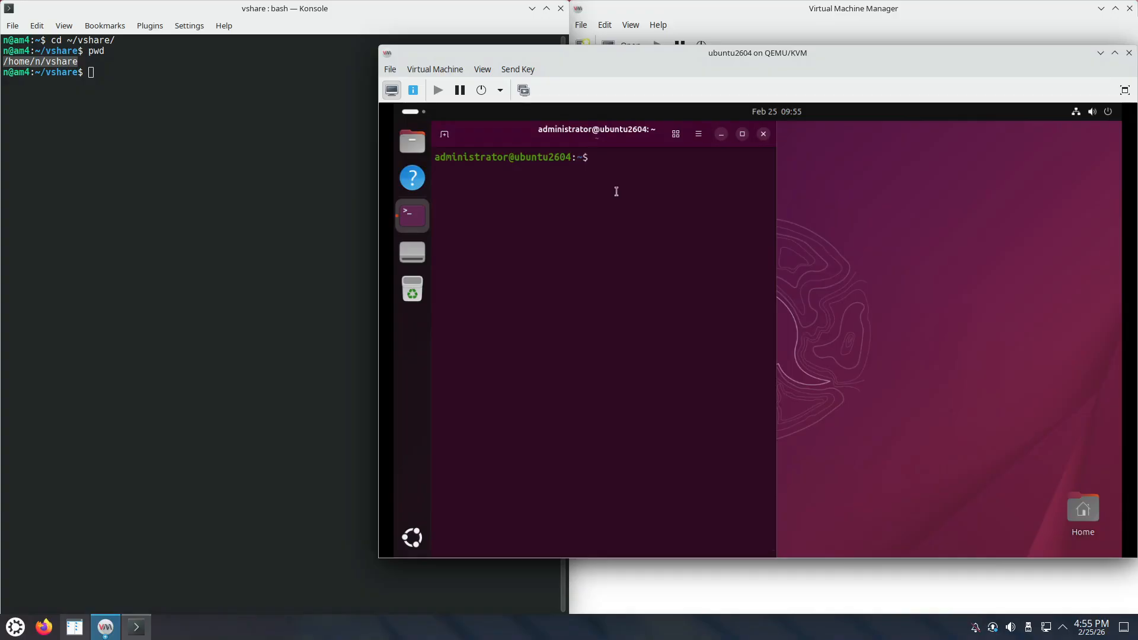
pyautogui.write('mkdir ~/vshare')
pyautogui.press('Return')
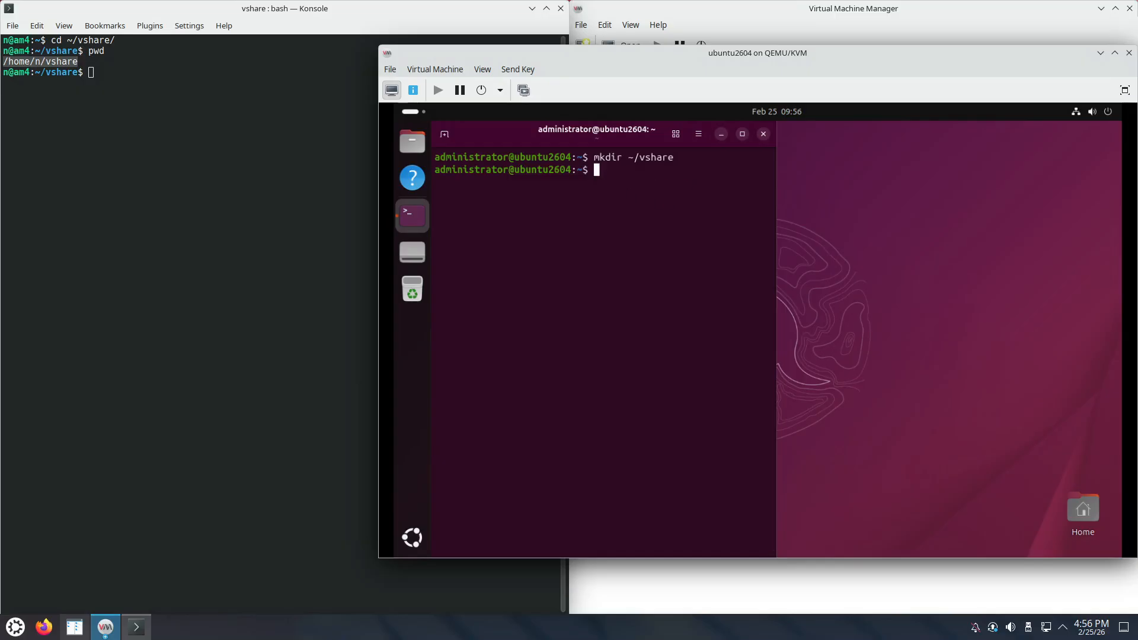
pyautogui.write('nano /')
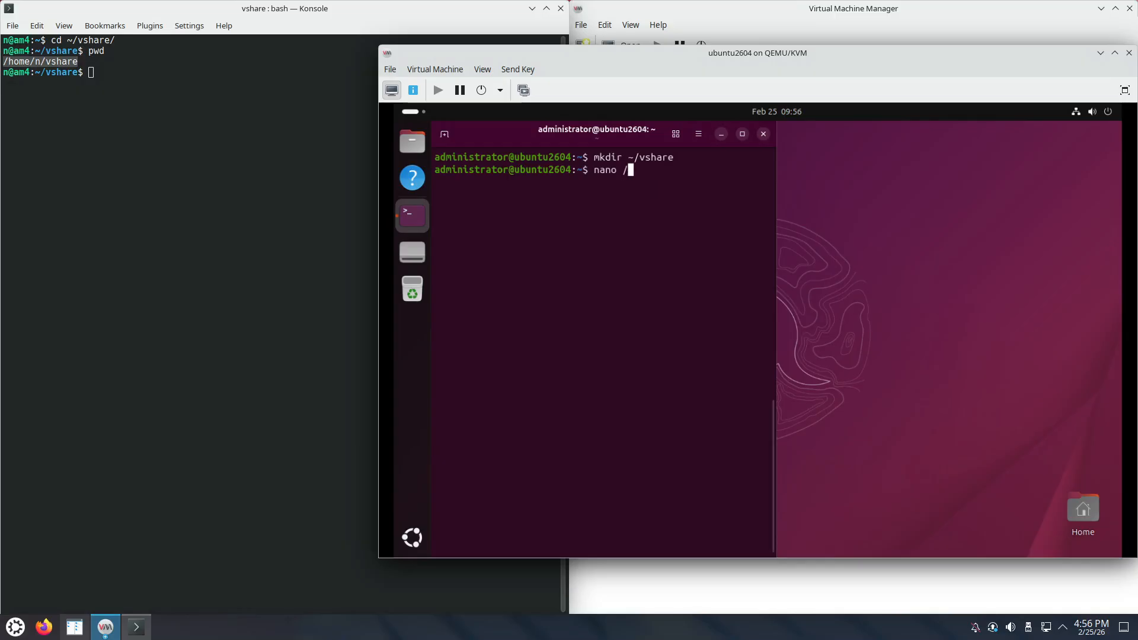
pyautogui.press('BackSpace')
pyautogui.press('BackSpace')
pyautogui.press('BackSpace')
pyautogui.press('BackSpace')
pyautogui.press('BackSpace')
pyautogui.press('BackSpace')
# Step: Switch to a root shell with sudo su and open /etc/fstab in nano
pyautogui.write('sudo')
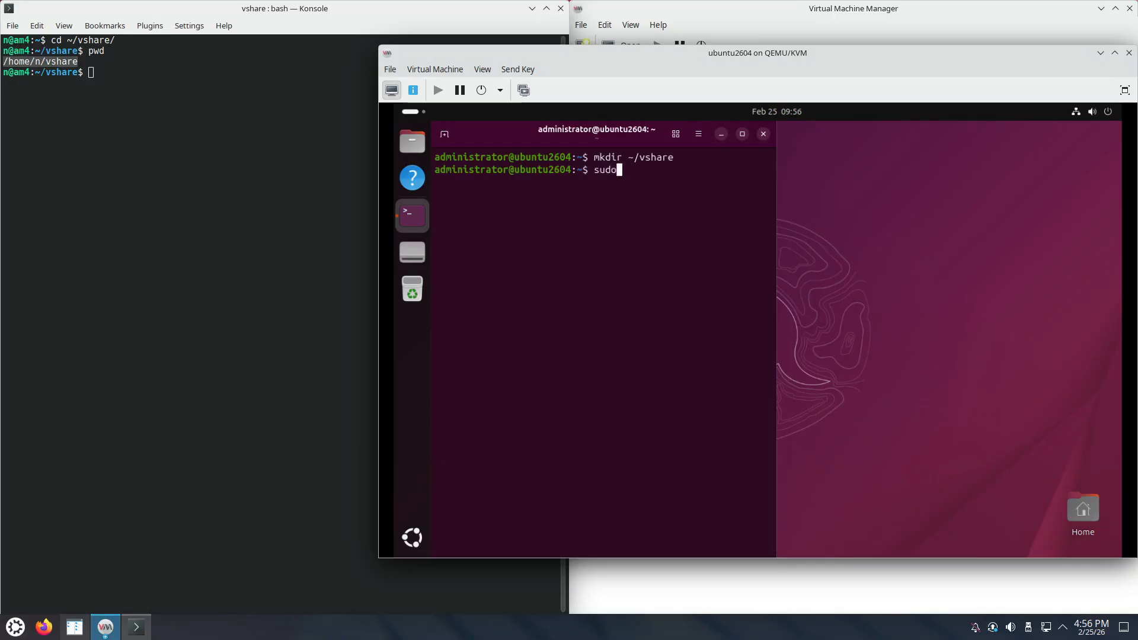
pyautogui.write(' su')
pyautogui.press('Return')
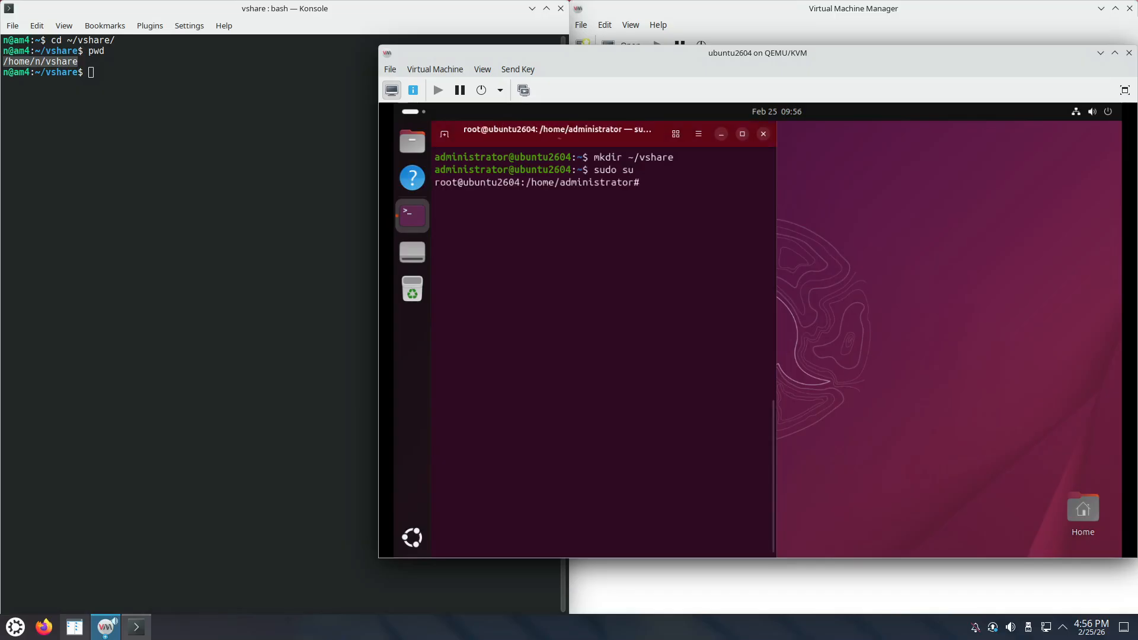
pyautogui.write('nano ')
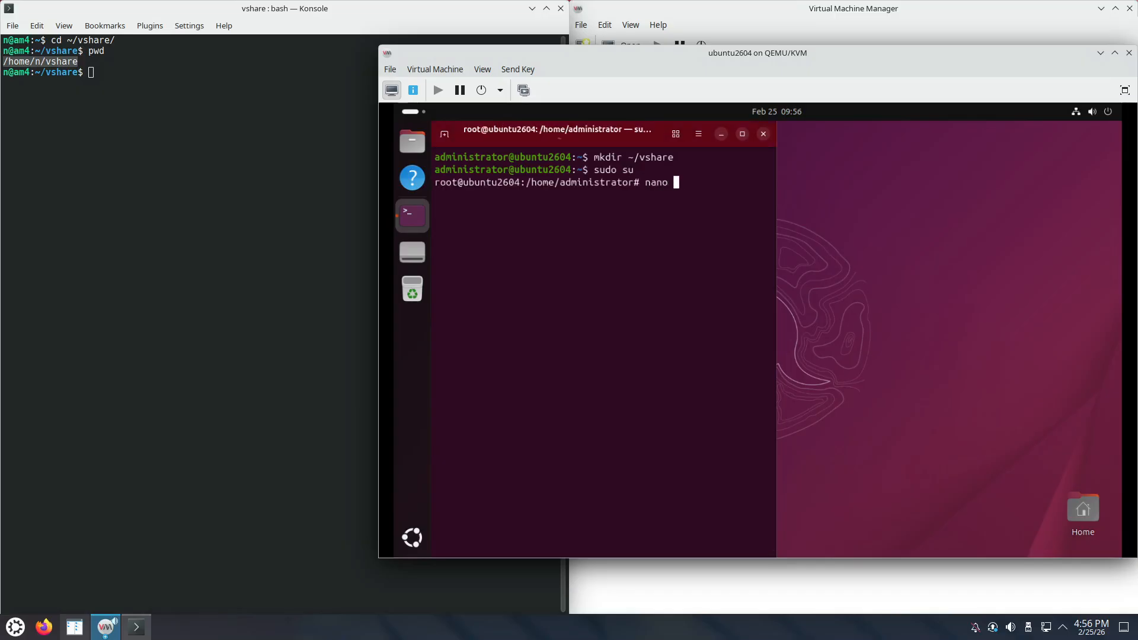
pyautogui.write('/etc/fstab')
pyautogui.press('Return')
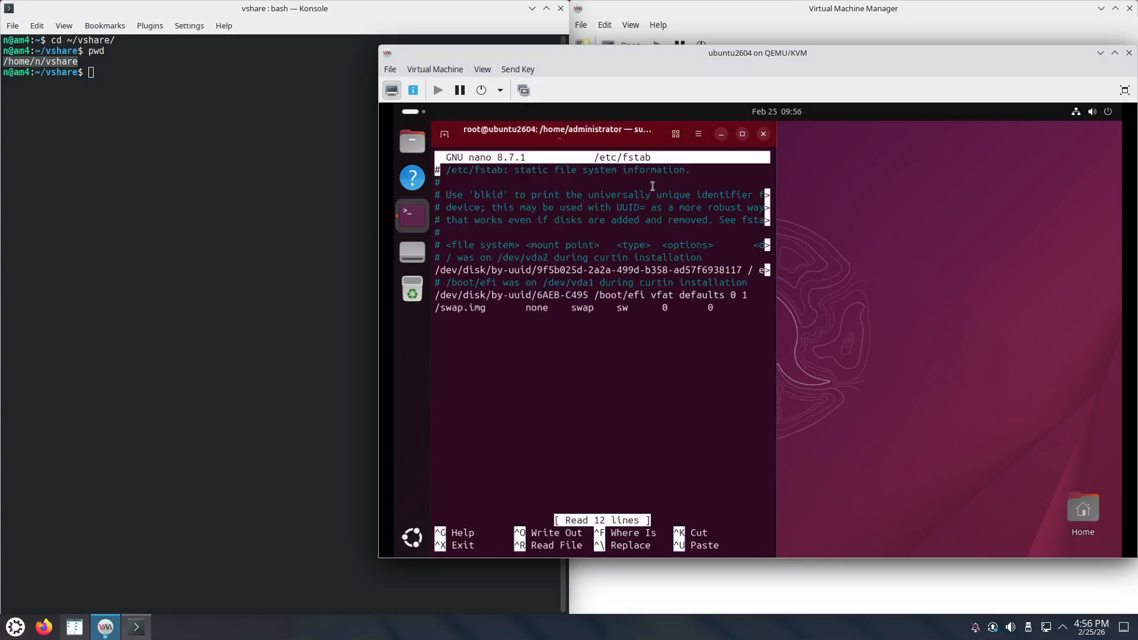
# Step: Add the entry "vshare /home/administrator/vshare virtiofs defaults 0 0" at the end of the file, one blank line below the swap entry
pyautogui.press('Down')
pyautogui.press('Down')
pyautogui.press('Down')
pyautogui.press('Down')
pyautogui.press('Down')
pyautogui.press('Down')
pyautogui.press('Down')
pyautogui.press('Down')
pyautogui.press('Down')
pyautogui.press('Down')
pyautogui.press('Down')
pyautogui.press('Down')
pyautogui.press('Return')
pyautogui.press('Up')
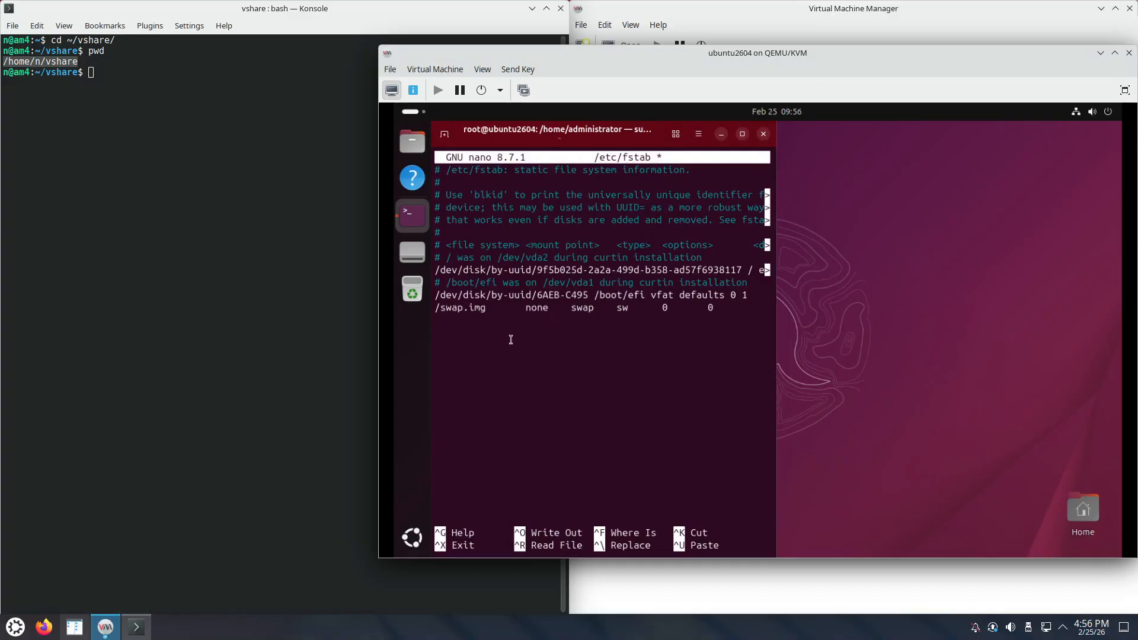
pyautogui.write('vshare')
pyautogui.press('Left')
pyautogui.press('Left')
pyautogui.press('Left')
pyautogui.press('Left')
pyautogui.press('Left')
pyautogui.press('Left')
pyautogui.press('Return')
pyautogui.press('End')
pyautogui.write('/home/administrator')
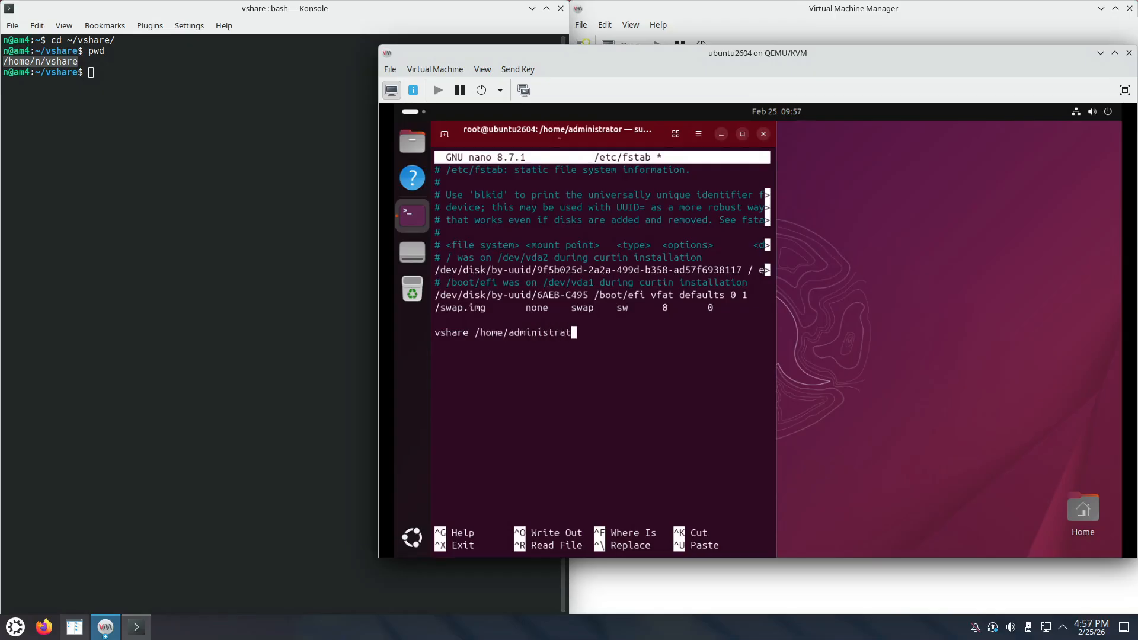
pyautogui.press('BackSpace')
pyautogui.press('BackSpace')
pyautogui.write('or/vshare')
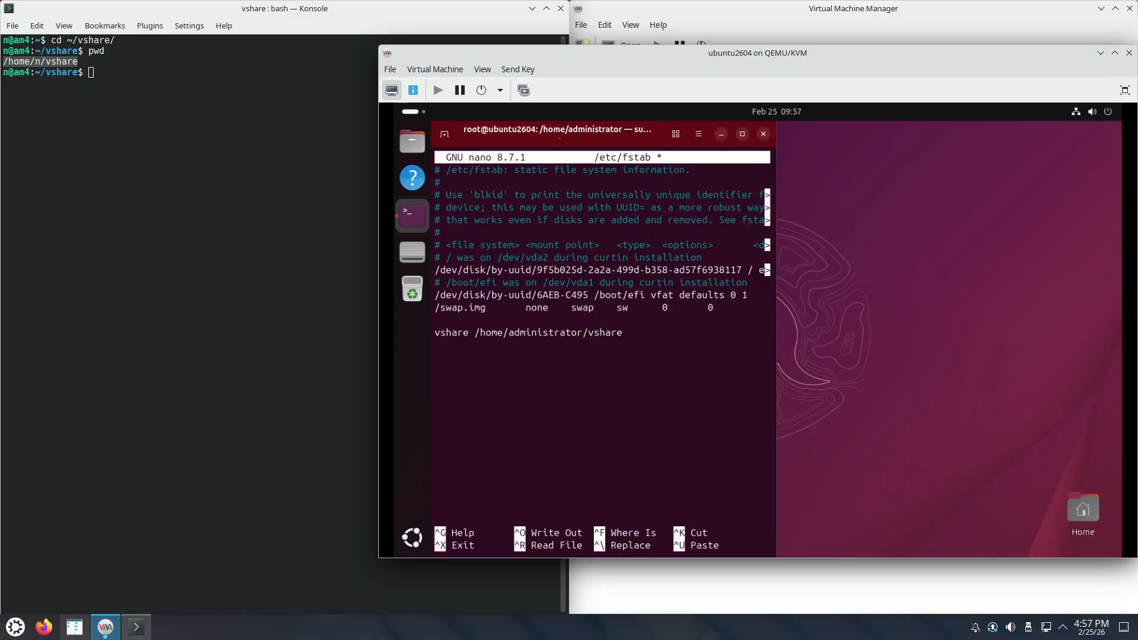
pyautogui.write('virtiofs defaults 0 0')
# Step: Save the modified /etc/fstab under the same name and exit nano
pyautogui.hotkey('ctrl', 'x')
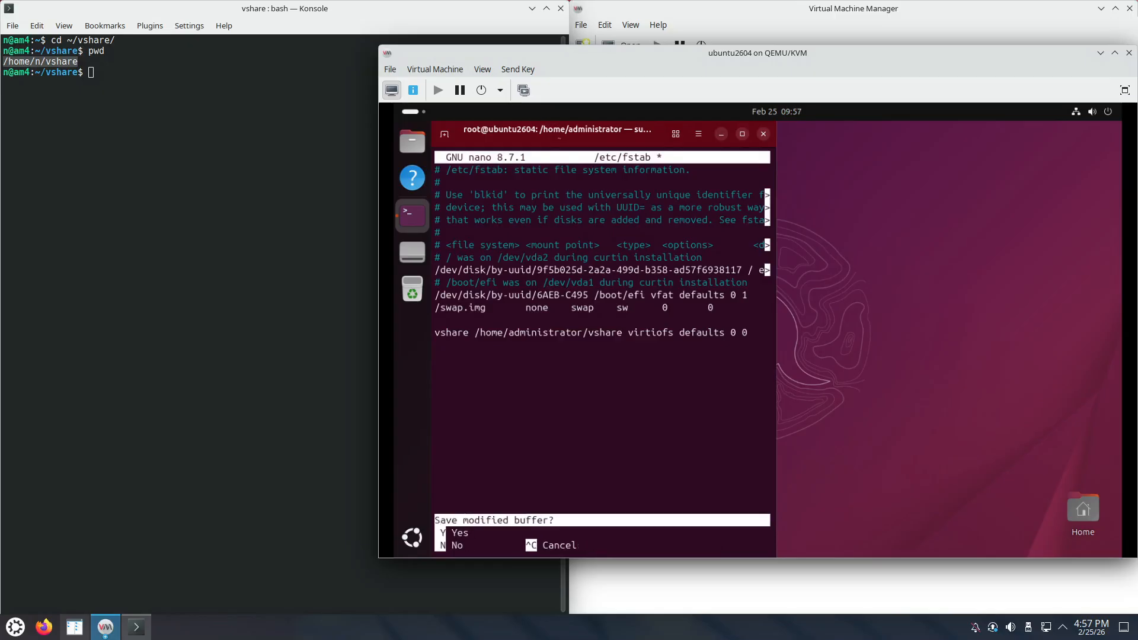
pyautogui.press('y')
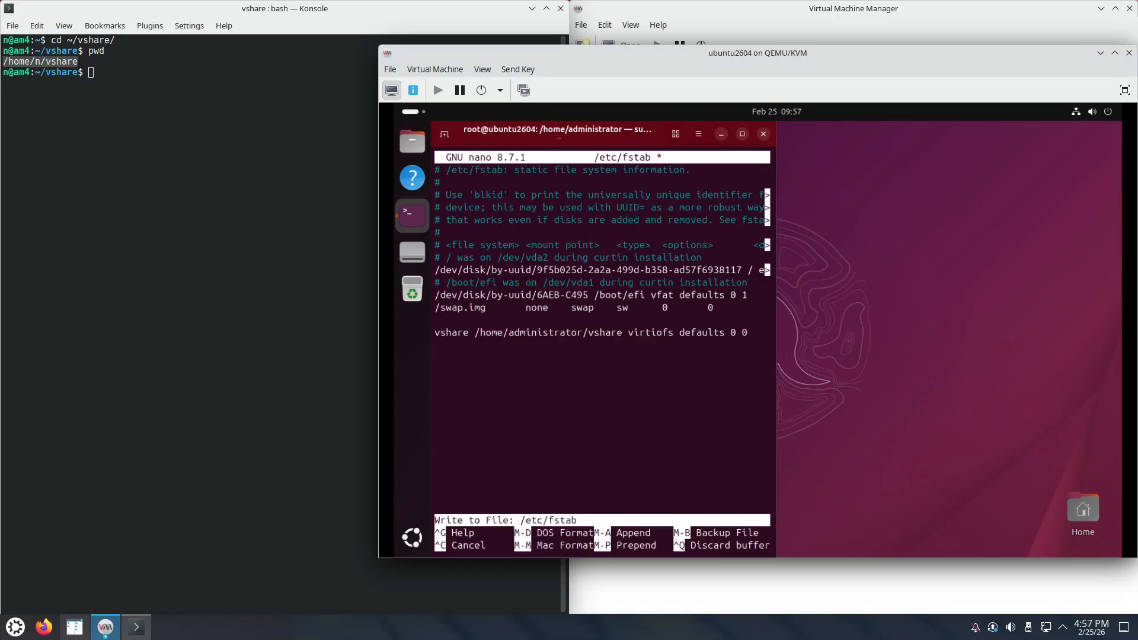
pyautogui.press('Return')
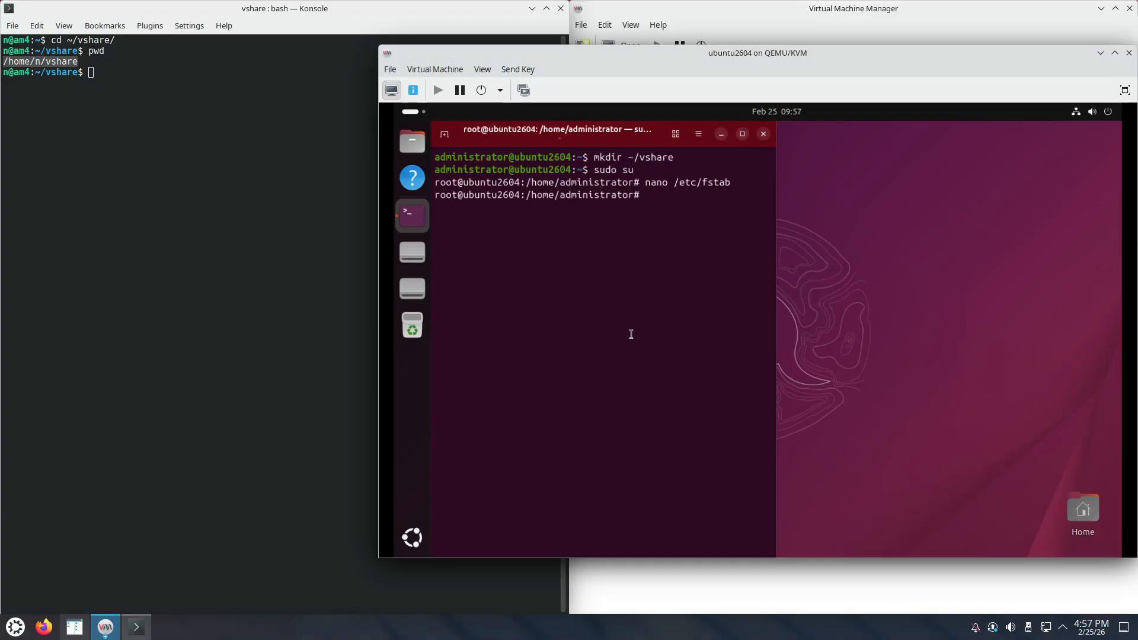
# Step: Mount all fstab entries with mount -a and reload the systemd configuration with systemctl daemon-reload
pyautogui.write('m')
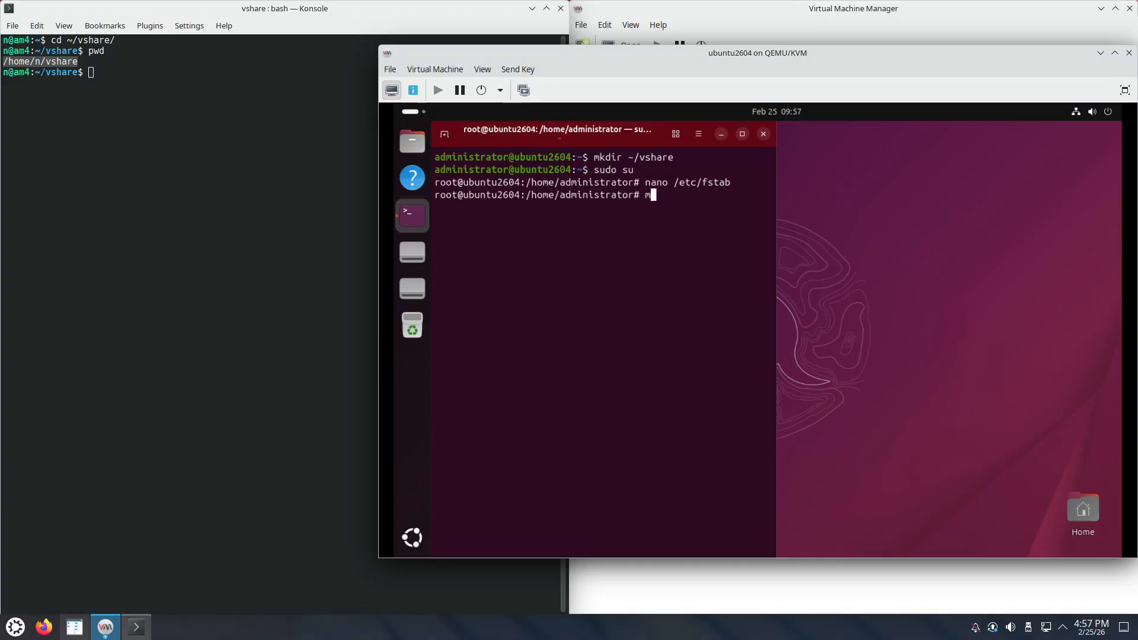
pyautogui.write('ount -a')
pyautogui.press('Return')
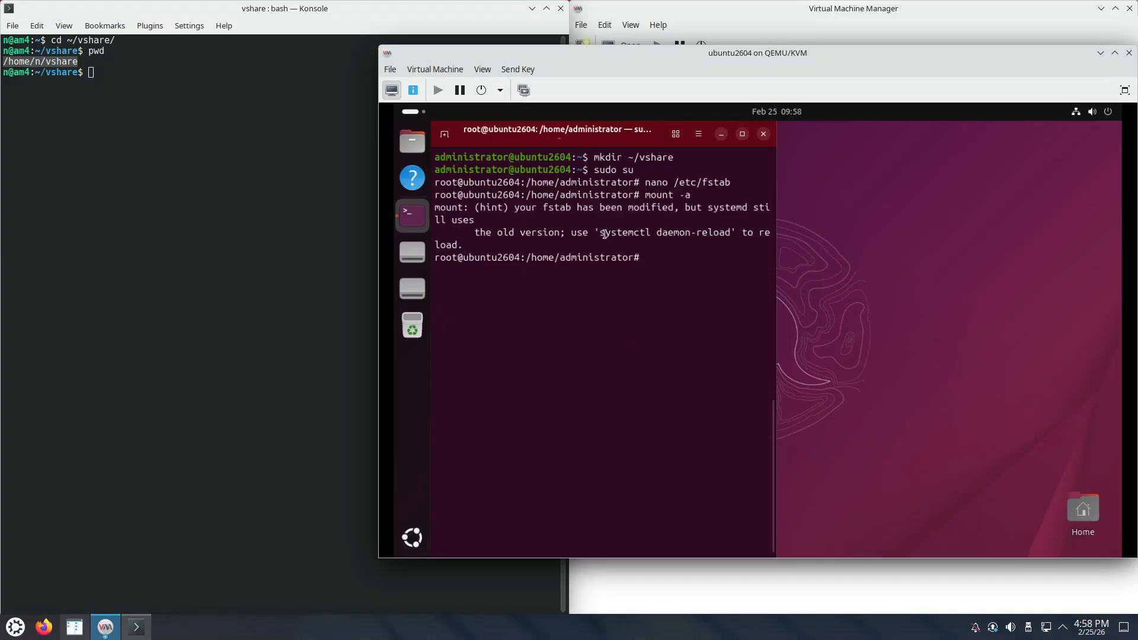
pyautogui.moveTo(601, 233); pyautogui.dragTo(730, 232)
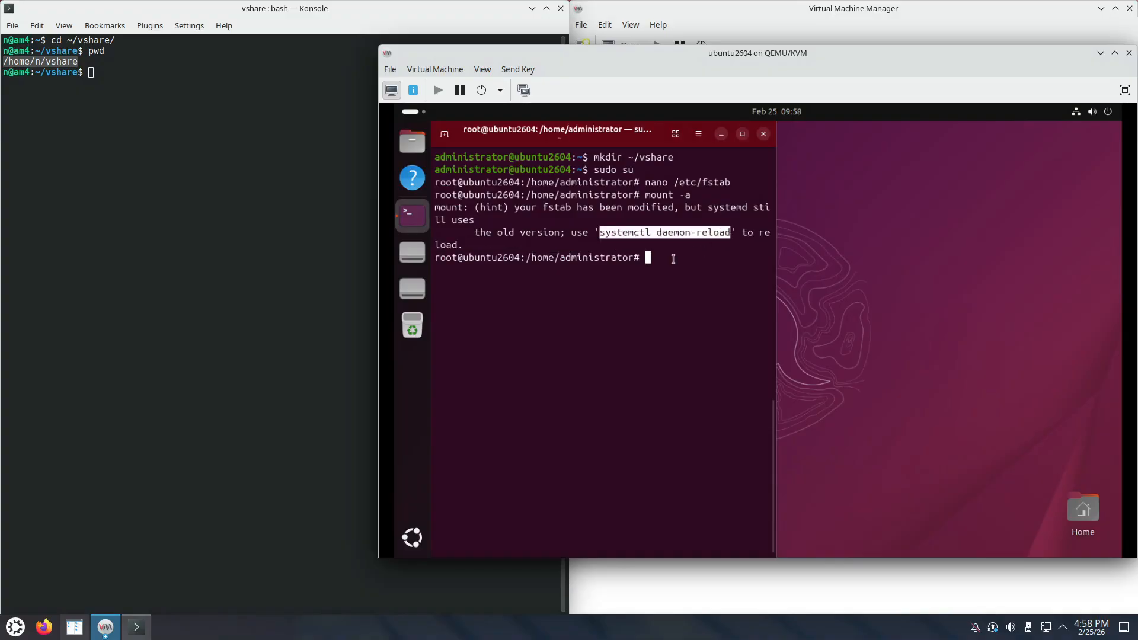
pyautogui.middleClick(734, 293)
pyautogui.press('Return')
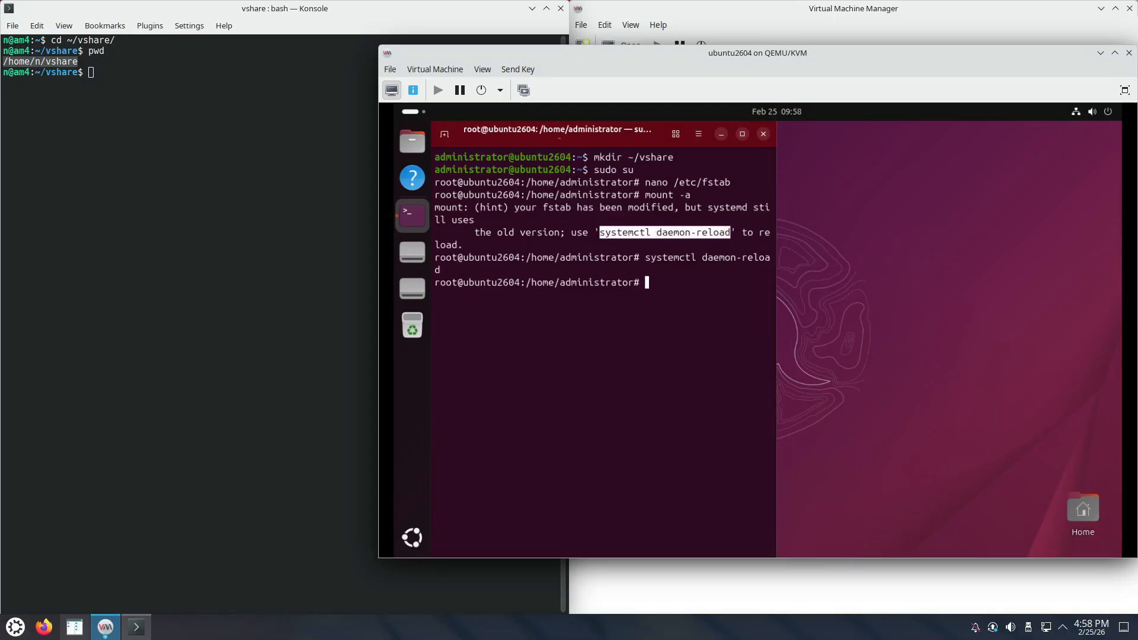
# Step: Check the vshare mount by running mount | grep vshare, and leave the root shell
pyautogui.write('mount | grep vshare')
pyautogui.press('Return')
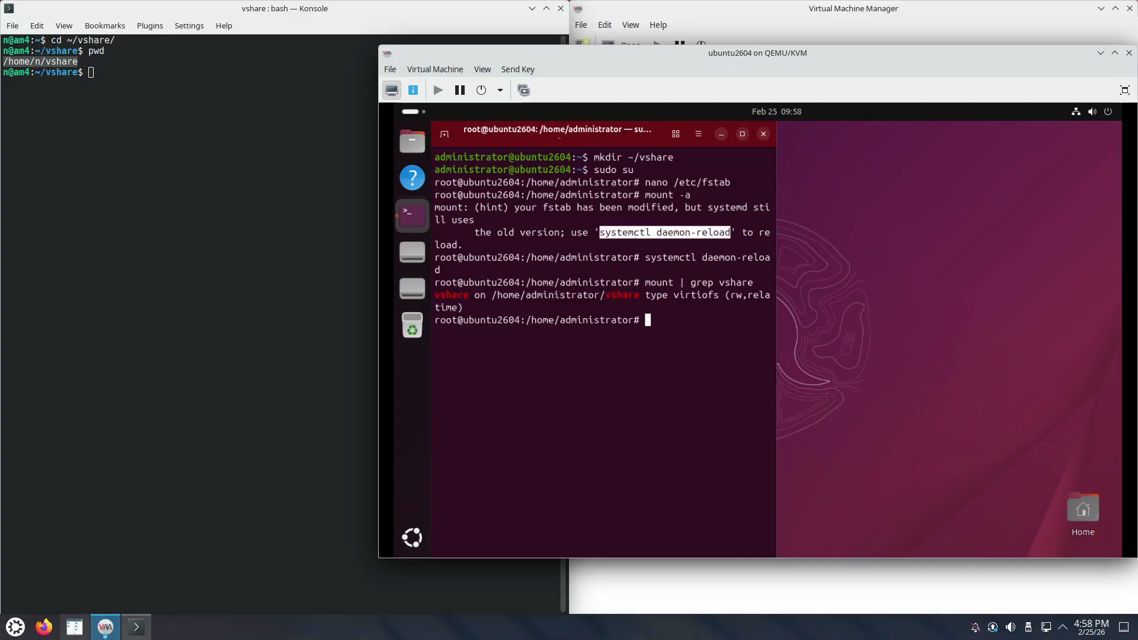
pyautogui.hotkey('ctrl', 'd')
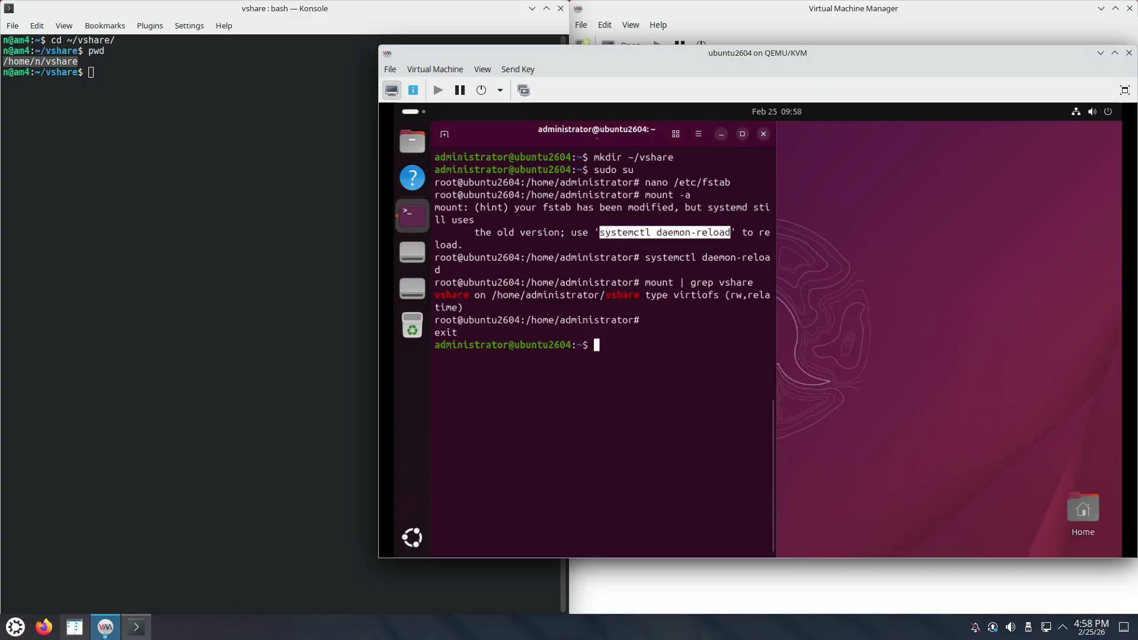
# Step: Change the guest terminal's working directory to ~/vshare
pyautogui.write('cd ')
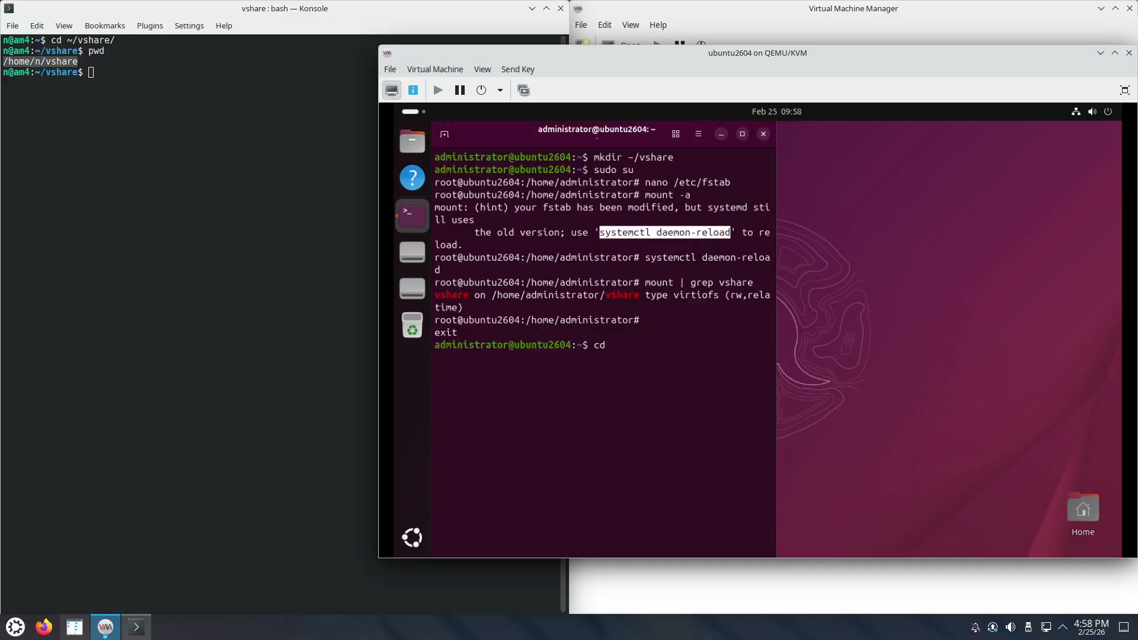
pyautogui.write('~/v')
pyautogui.press('Tab')
pyautogui.press('Return')
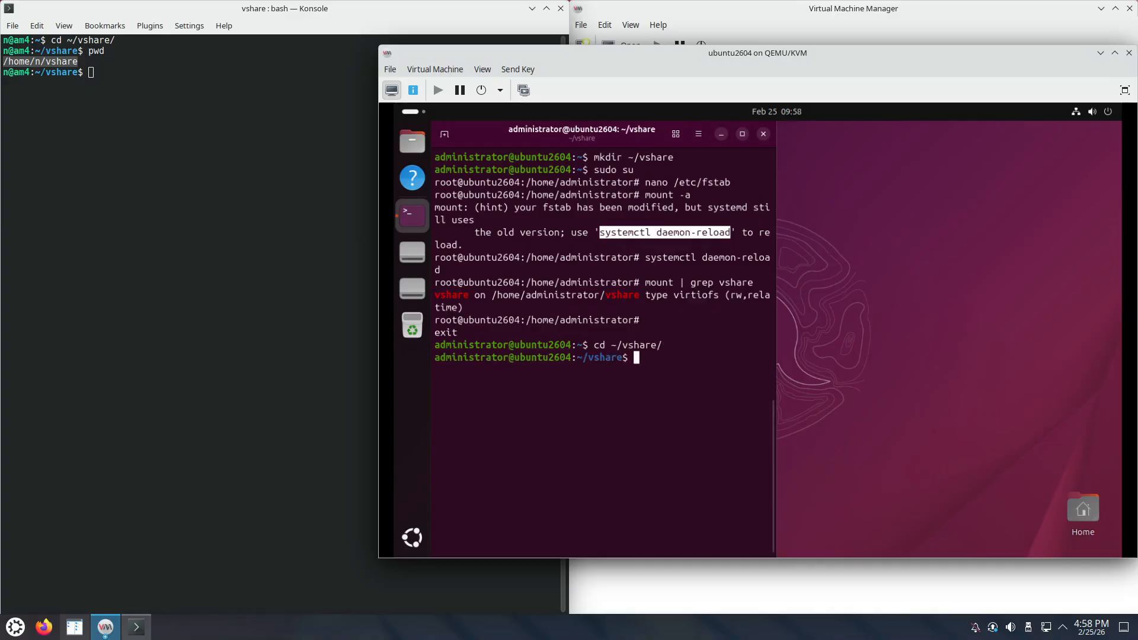
# Step: Switch to Krusader on the host and open the vshare folder in the home directory
pyautogui.click(80, 629)
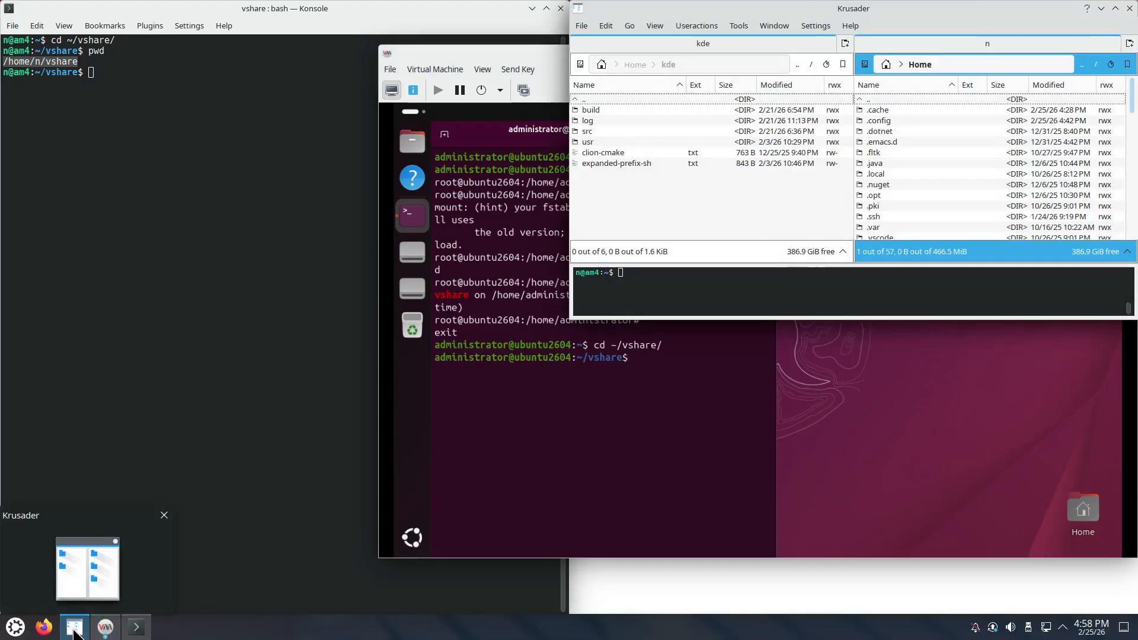
pyautogui.click(941, 211)
pyautogui.write('vsha')
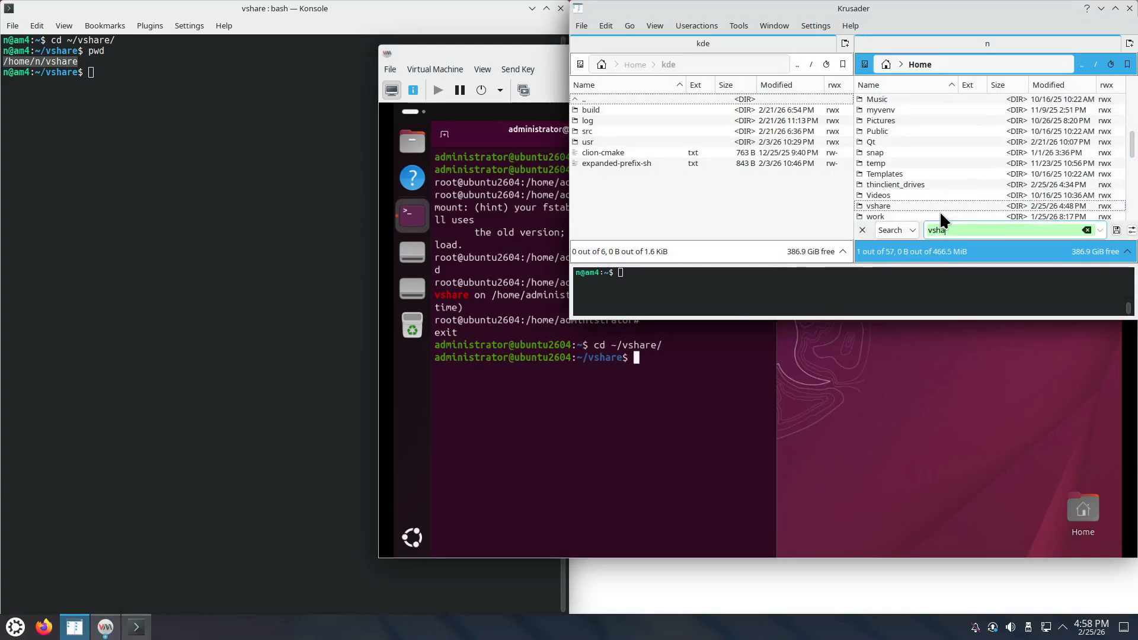
pyautogui.press('Return')
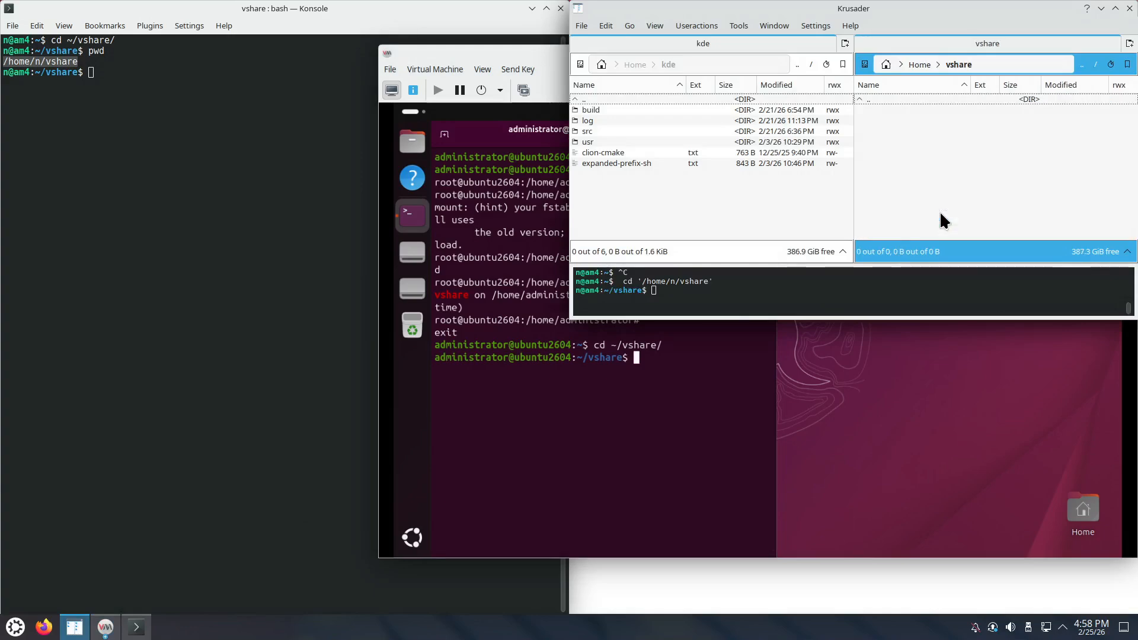
# Step: Create a folder named DirCreatedInTheHost inside the host's vshare folder
pyautogui.press('F7')
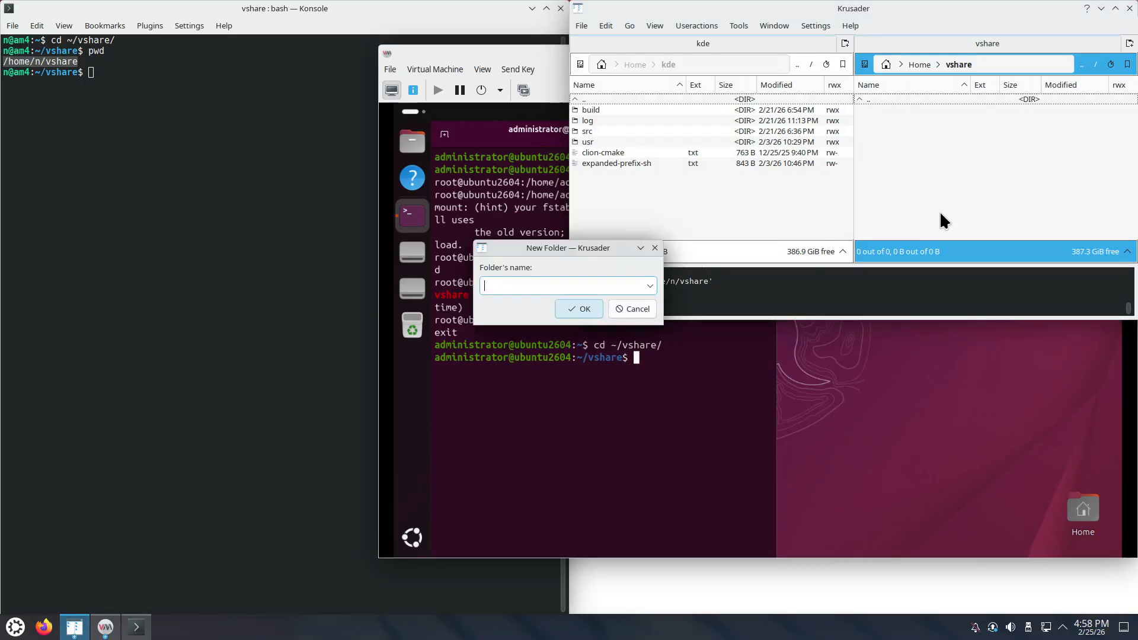
pyautogui.write('DirCreatedInTheHost')
pyautogui.press('Return')
# Step: Return to the Ubuntu guest's terminal and list the contents of ~/vshare
pyautogui.click(686, 375)
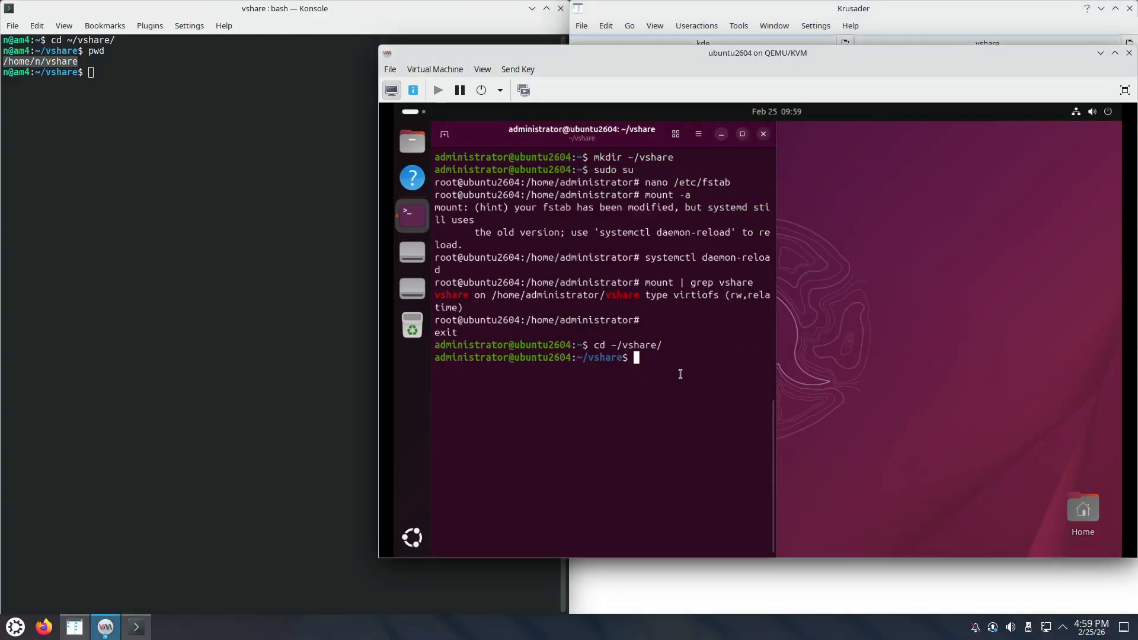
pyautogui.write('ls')
pyautogui.press('Return')
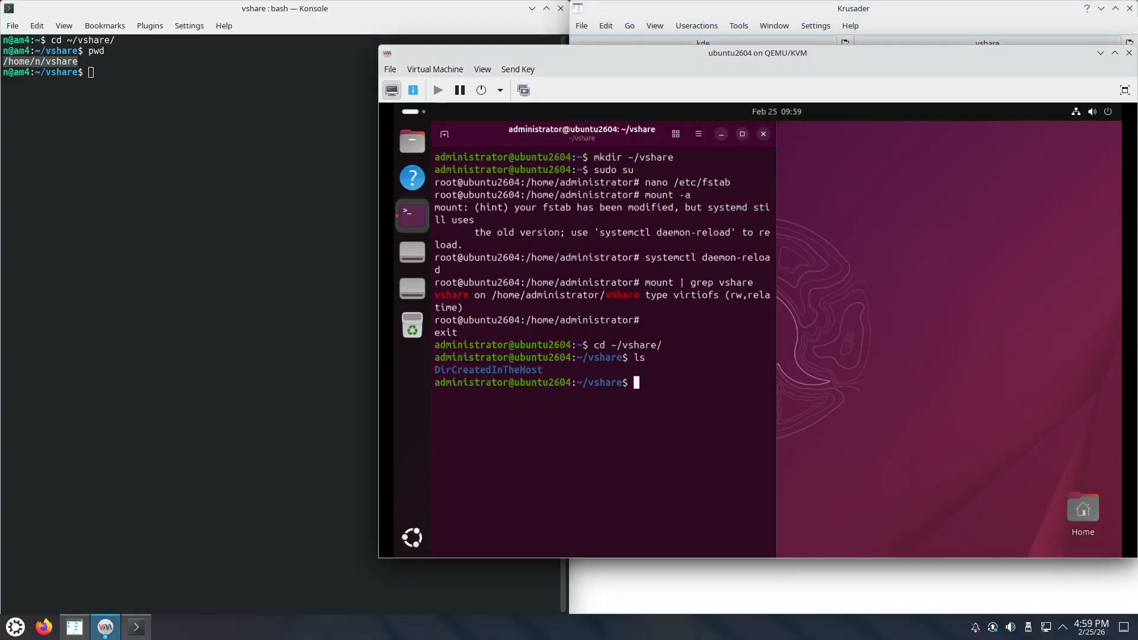
# Step: Change into the DirCreatedInTheHost directory in the guest terminal and list its contents
pyautogui.write('cd D')
pyautogui.press('Tab')
pyautogui.press('Return')
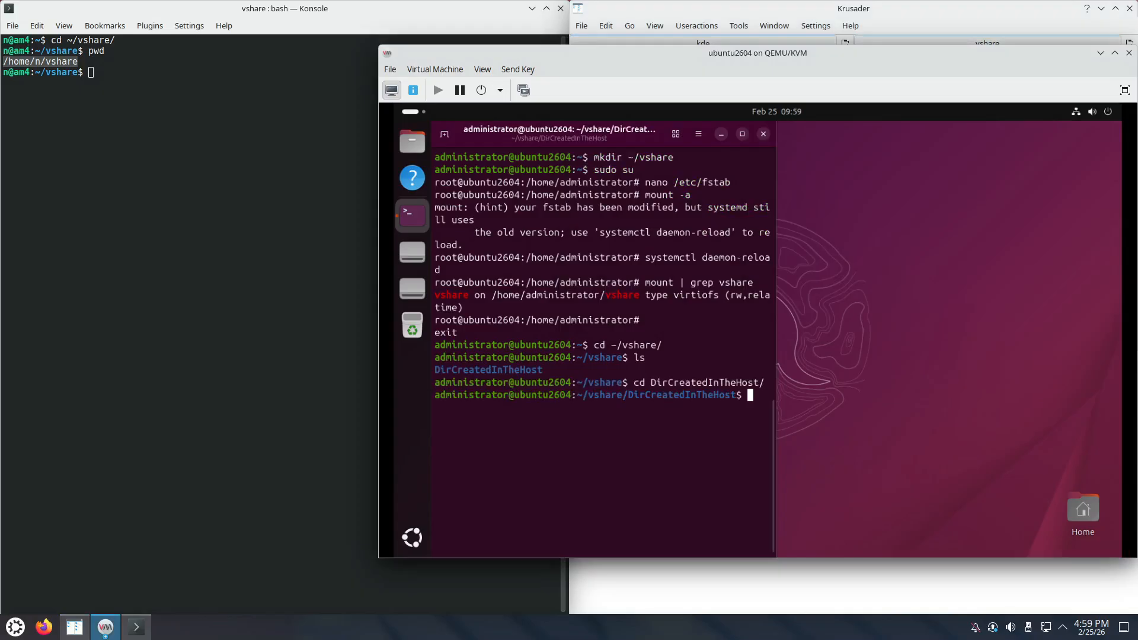
pyautogui.write('ls')
pyautogui.press('Return')
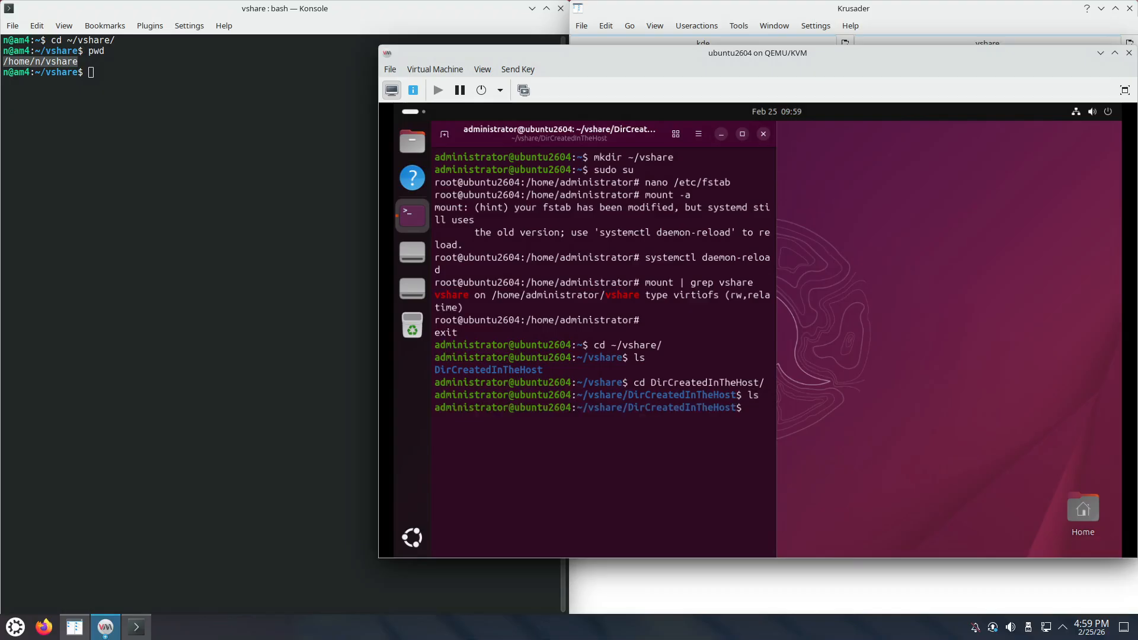
# Step: Try to create FileCreatedInTheGuest.txt with nano, containing the line "Hello from the VM!", and exit the editor
pyautogui.write('nano FileCreatedInTheGue')
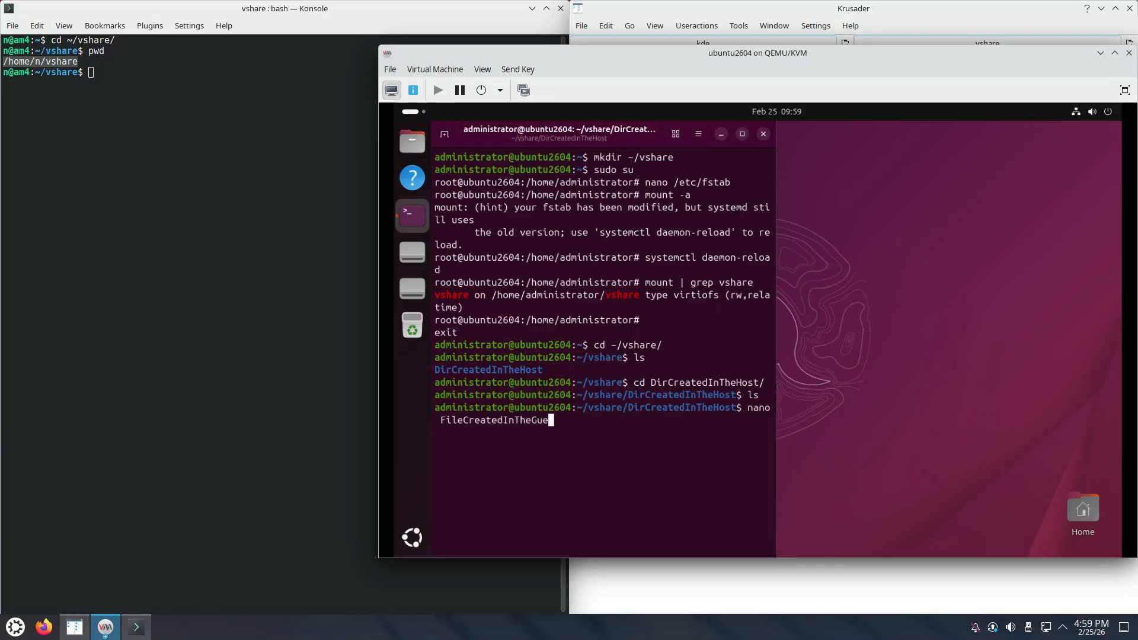
pyautogui.write('st.txt')
pyautogui.press('Return')
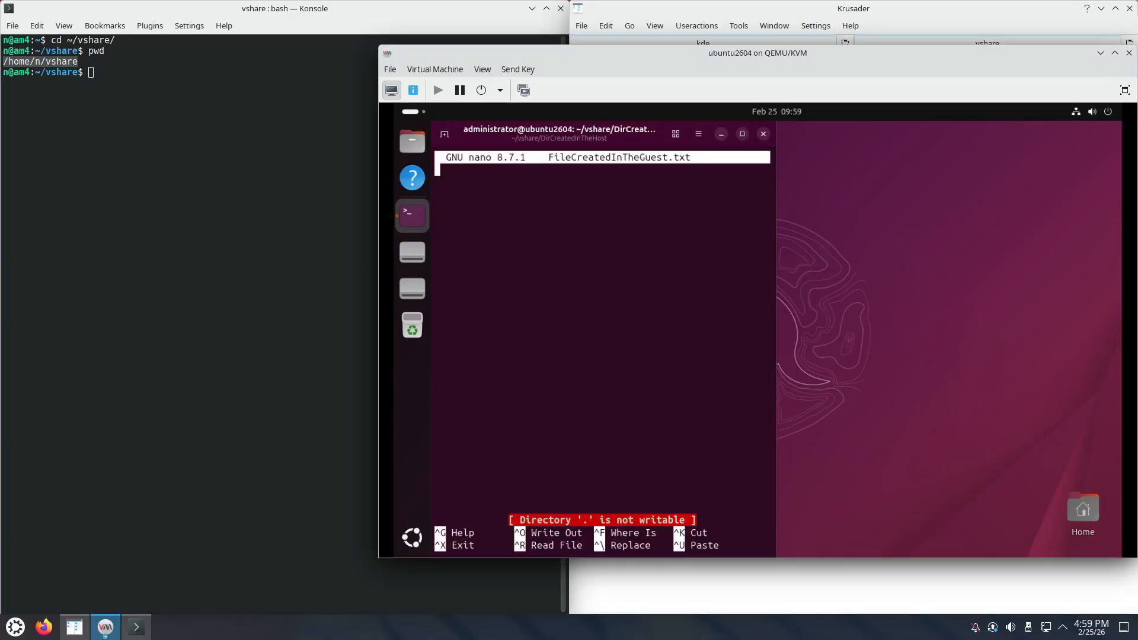
pyautogui.write('Hello from the VM!')
pyautogui.press('Return')
pyautogui.hotkey('ctrl', 'x')
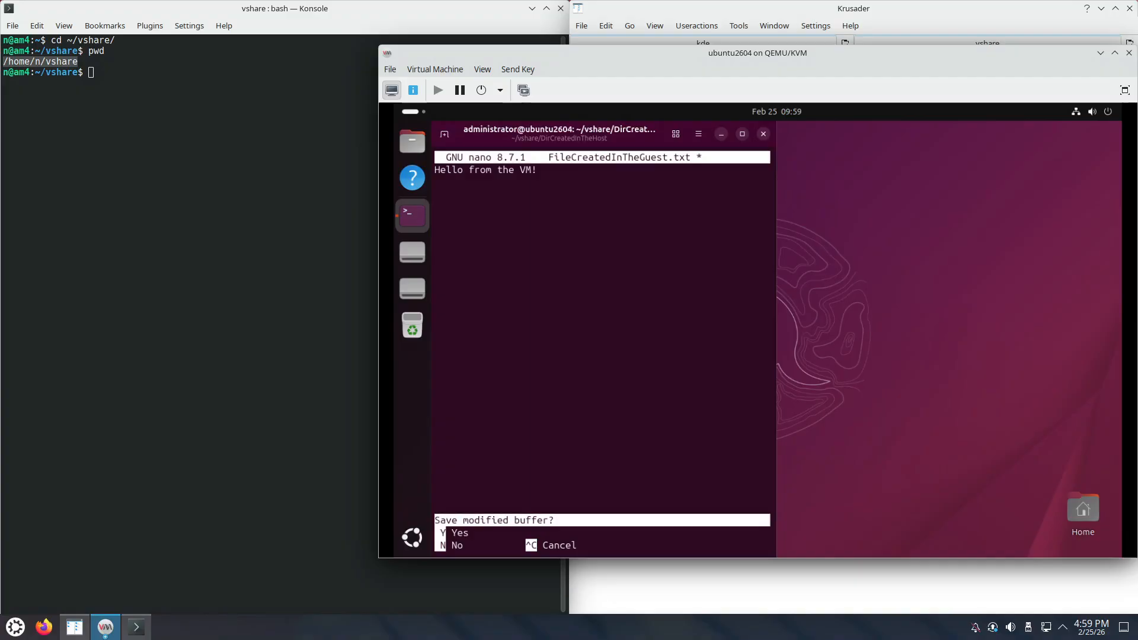
pyautogui.press('y')
pyautogui.press('Return')
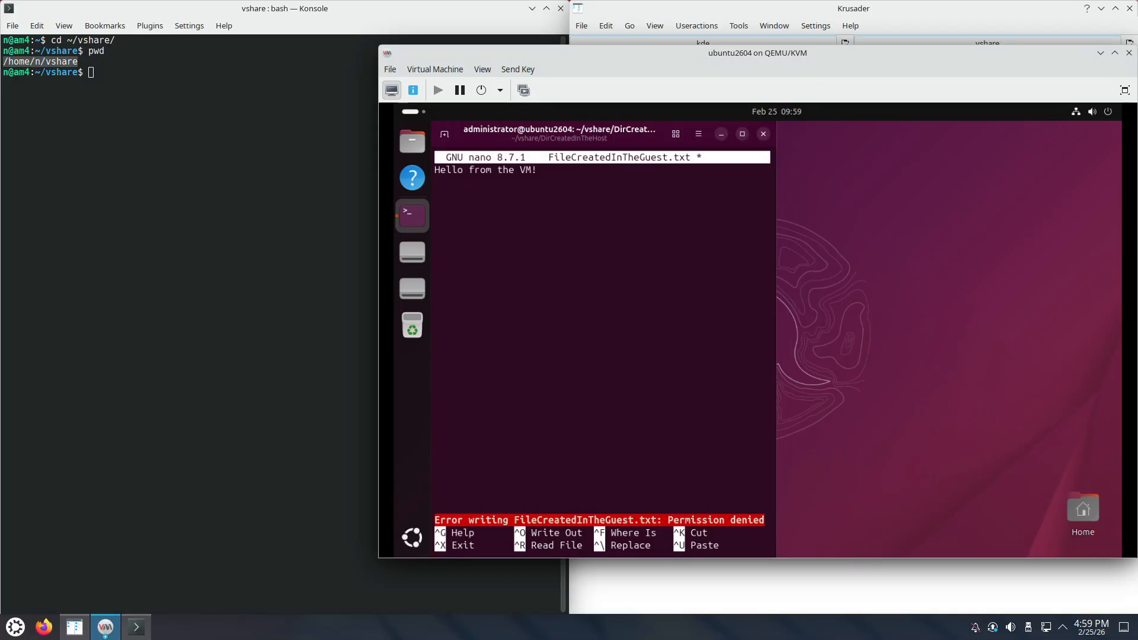
pyautogui.hotkey('ctrl', 'x')
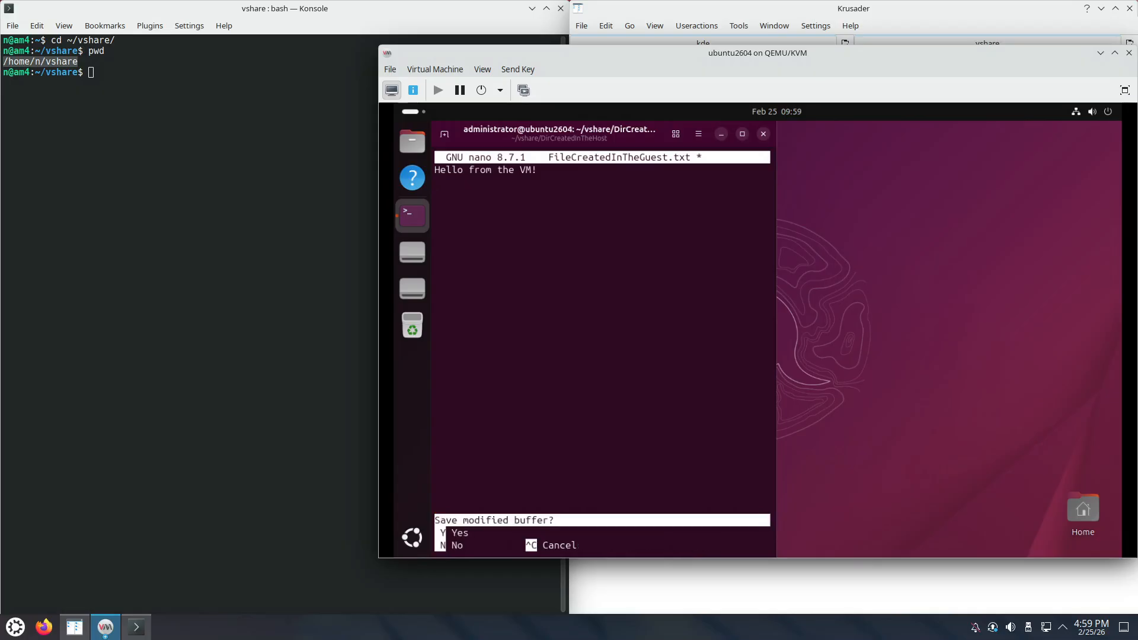
pyautogui.press('y')
pyautogui.press('Return')
# Step: List the DirCreatedInTheHost directory with ownership and permission details using ls -la
pyautogui.write('l')
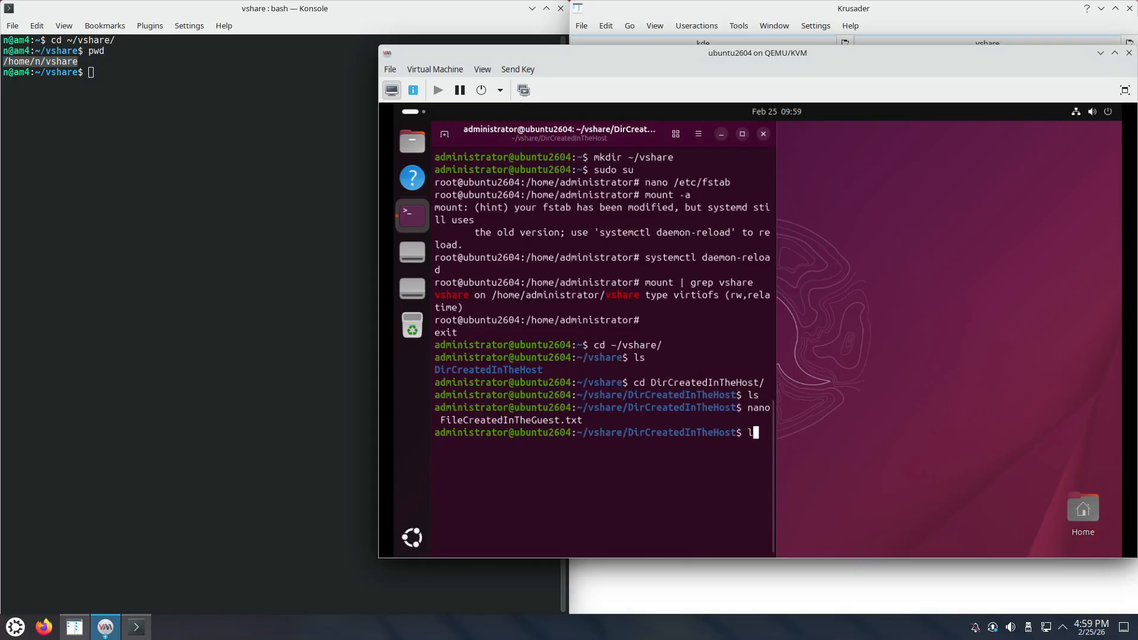
pyautogui.write('s -la')
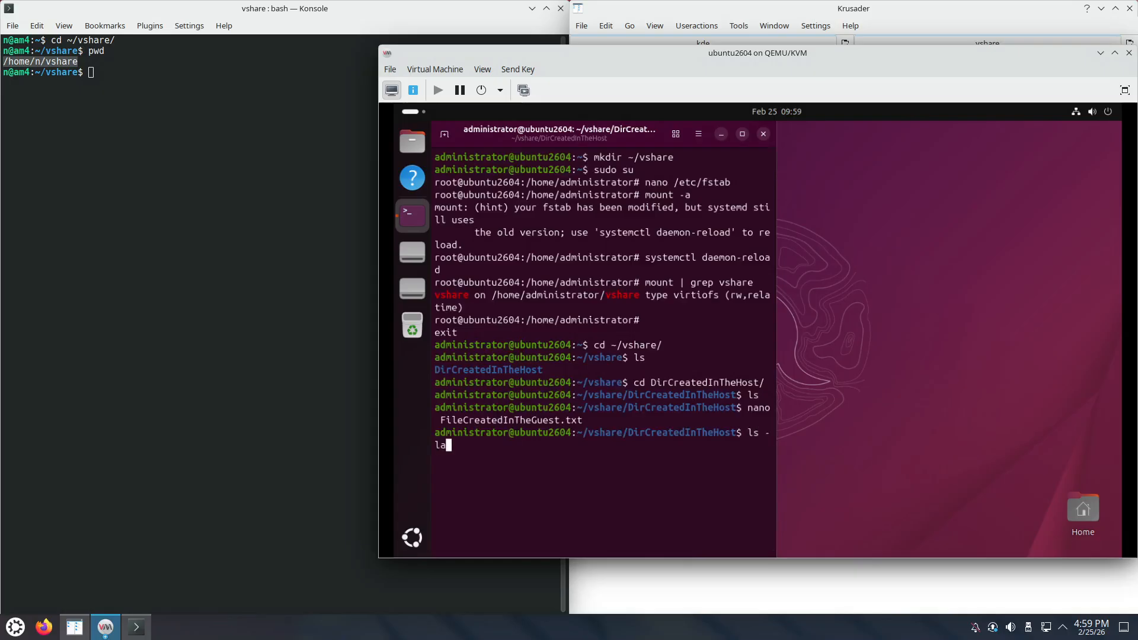
pyautogui.press('Return')
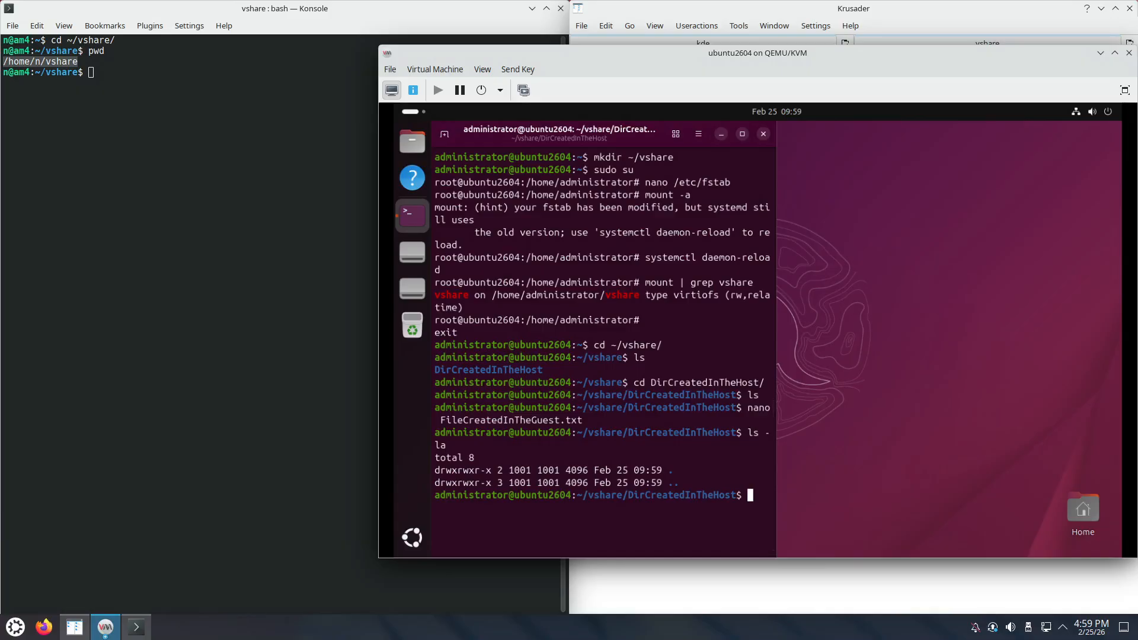
# Step: Maximize the guest terminal, return to the parent vshare directory and list its contents with ls -l and ls -la
pyautogui.click(742, 134)
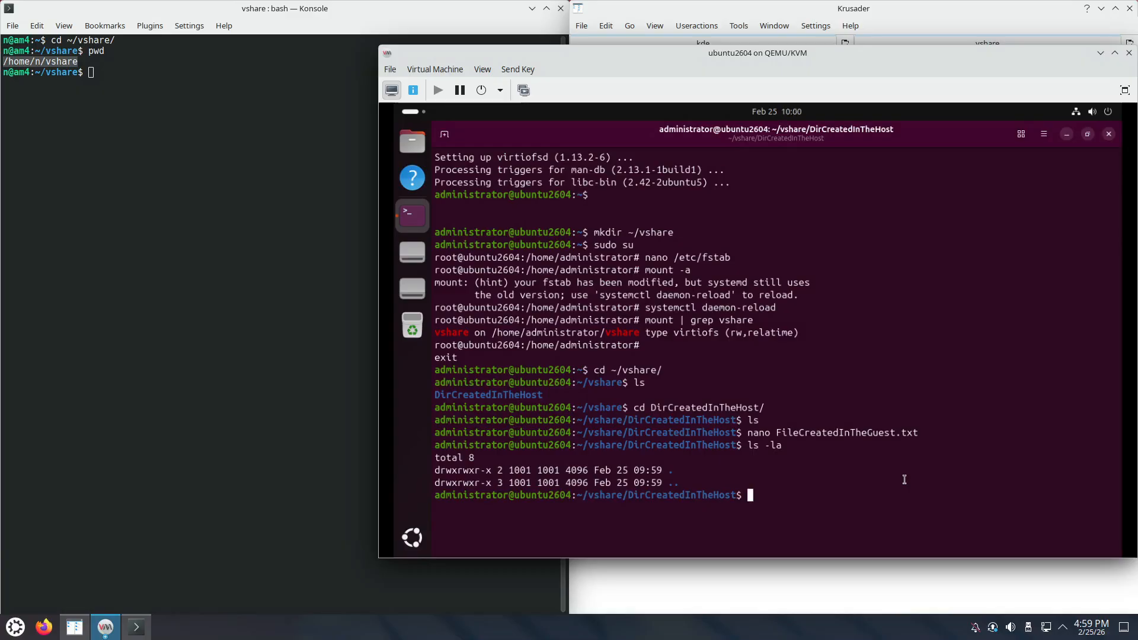
pyautogui.write('ls')
pyautogui.press('BackSpace')
pyautogui.press('BackSpace')
pyautogui.press('BackSpace')
pyautogui.write('cd ..')
pyautogui.press('Return')
pyautogui.write('ls -l')
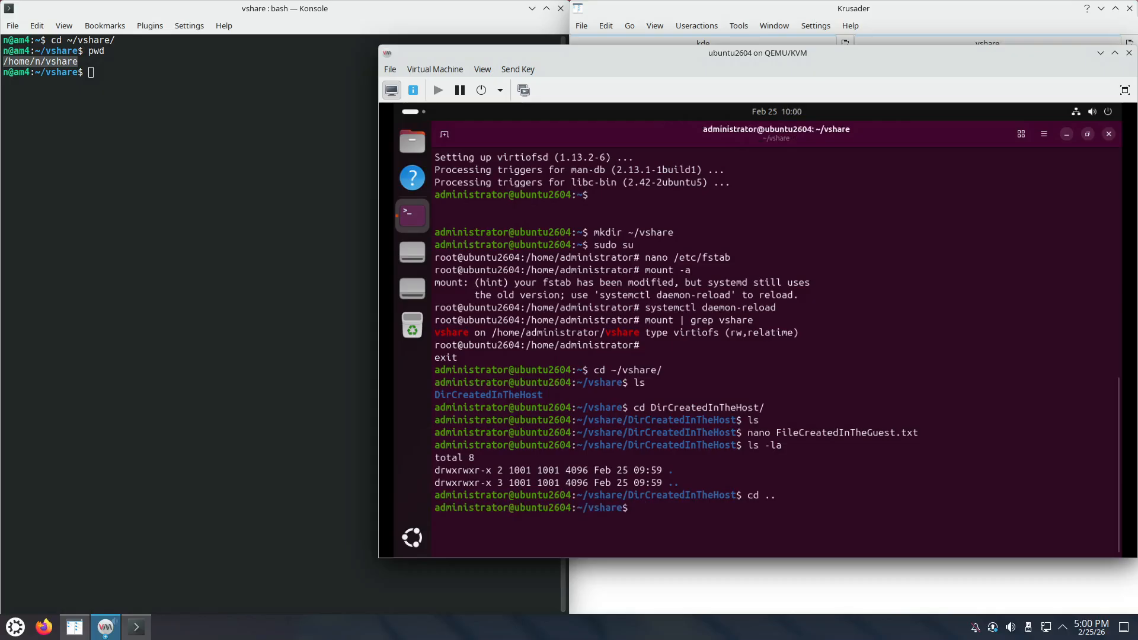
pyautogui.press('Return')
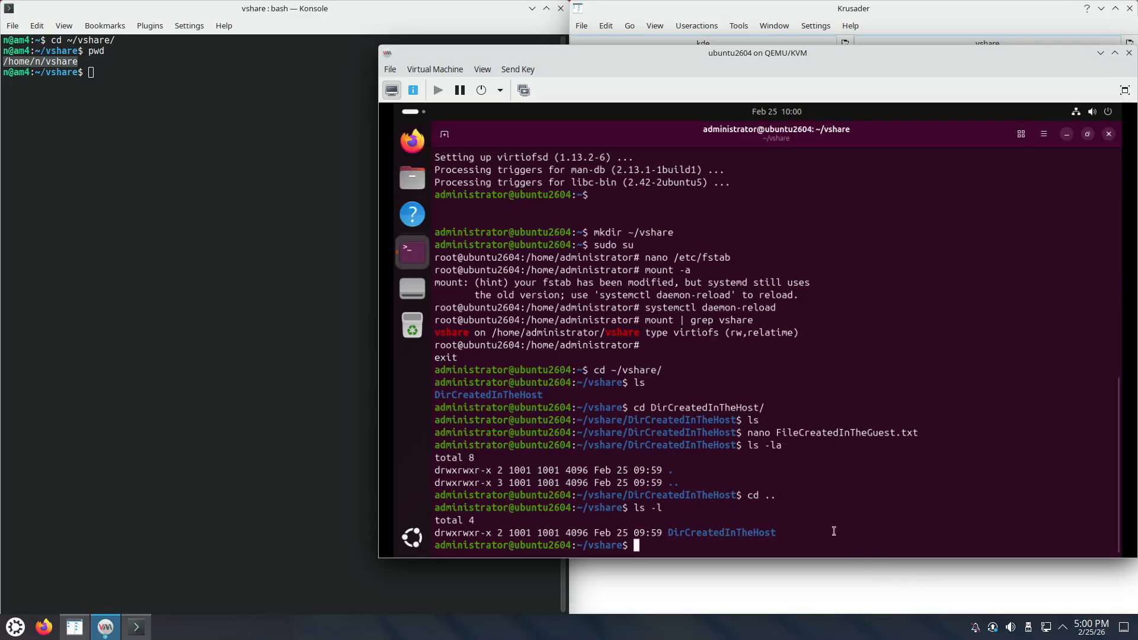
pyautogui.write('ls -la')
pyautogui.press('Return')
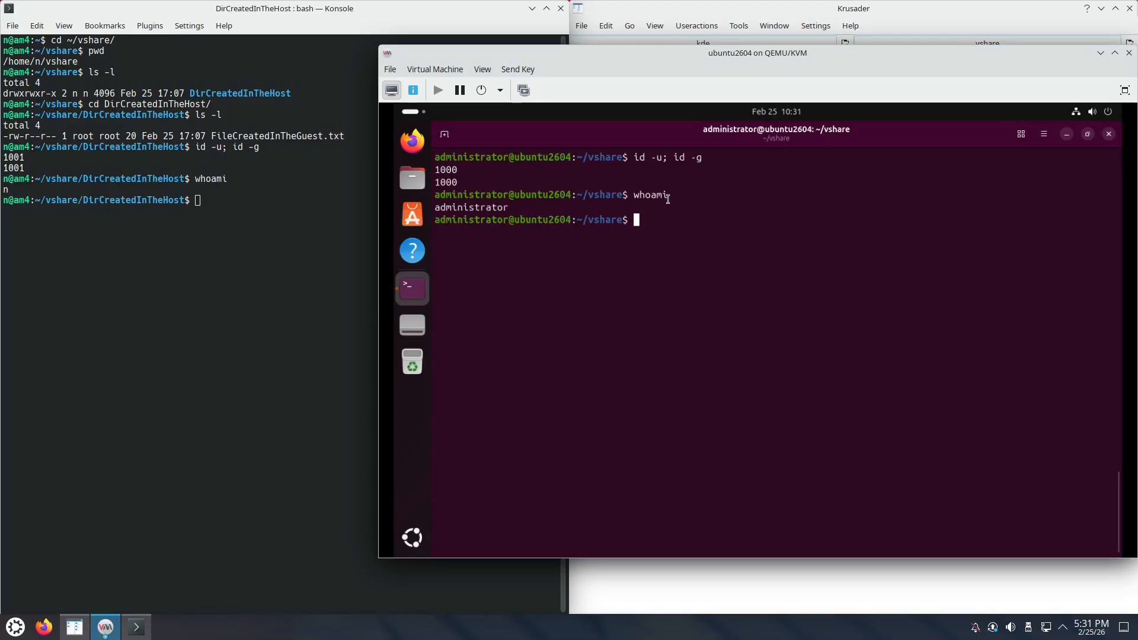
# Step: Compare the user name, user ID and group ID output in the guest terminal with the host terminal's
pyautogui.doubleClick(478, 210)
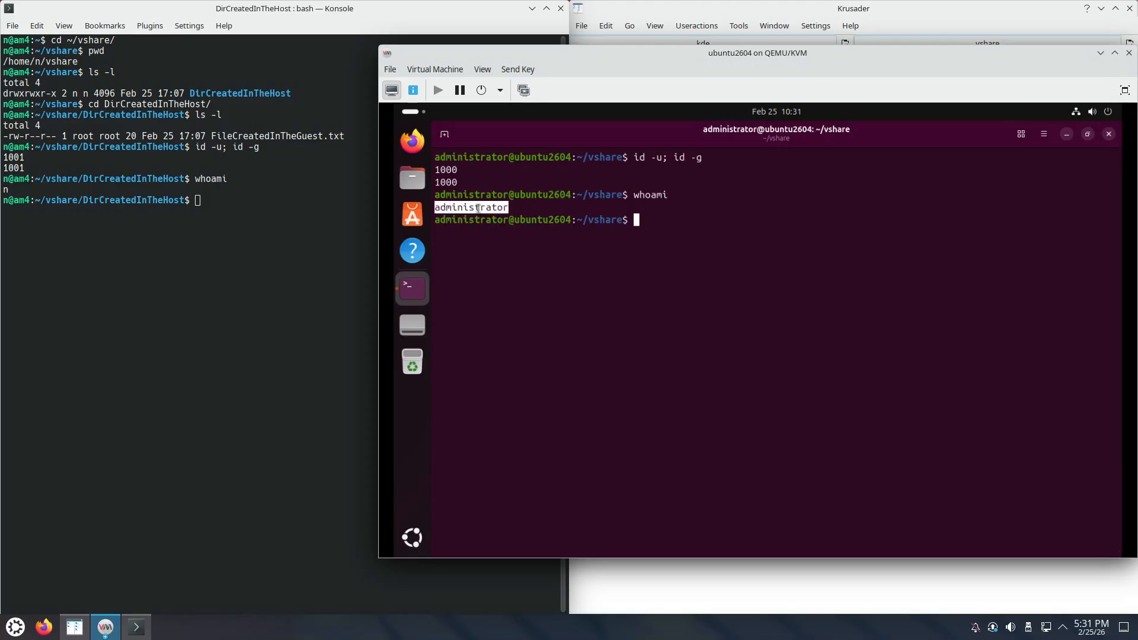
pyautogui.doubleClick(442, 170)
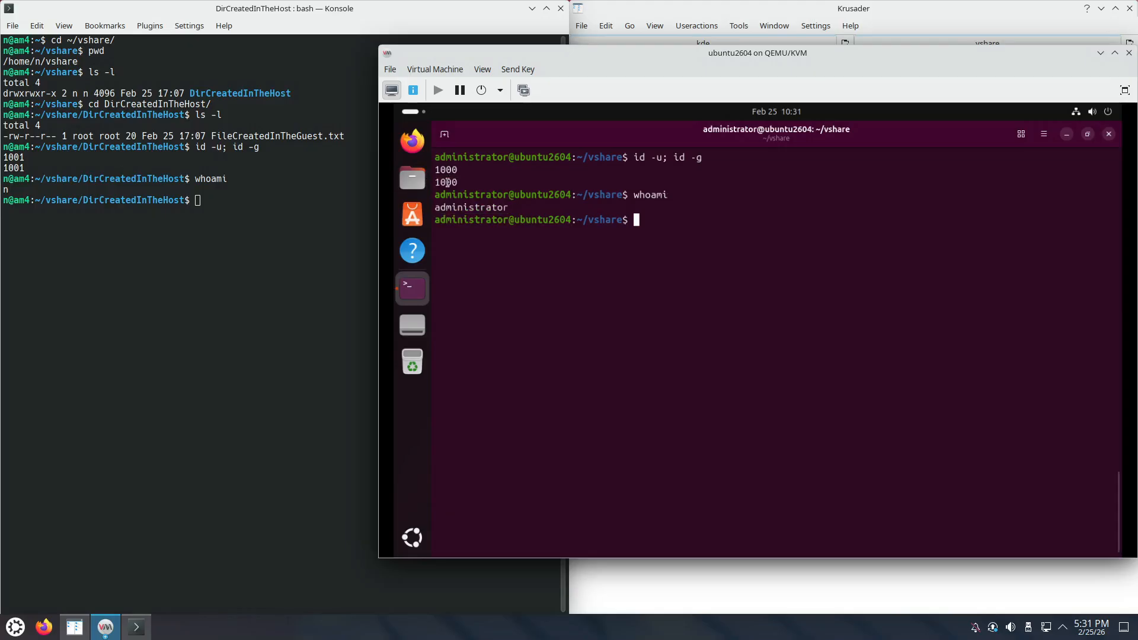
pyautogui.doubleClick(450, 183)
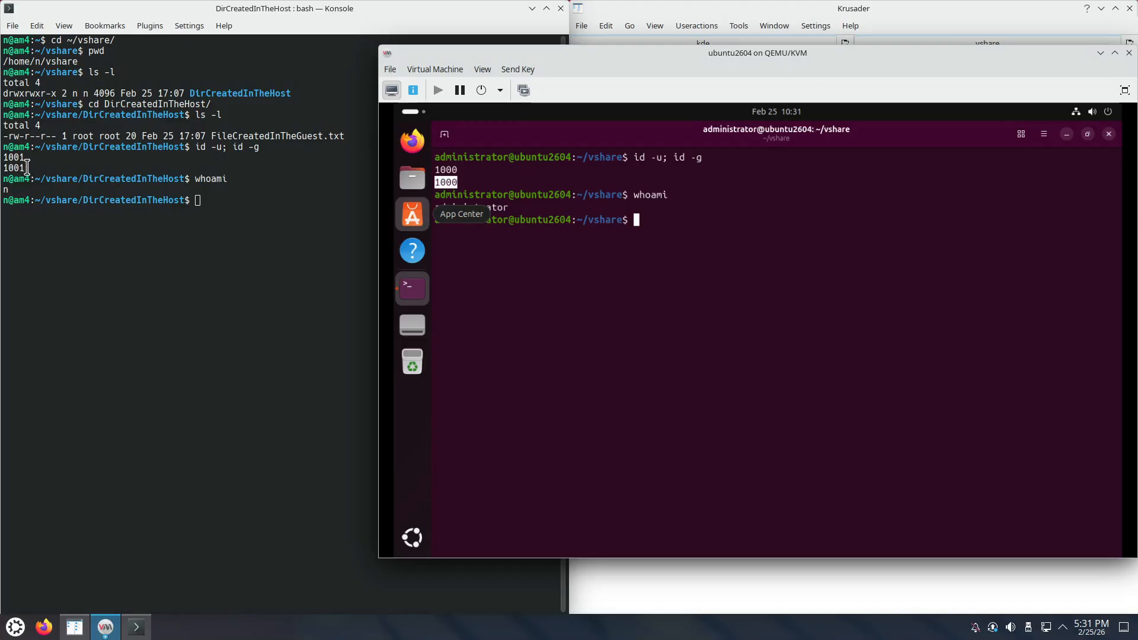
pyautogui.click(564, 275)
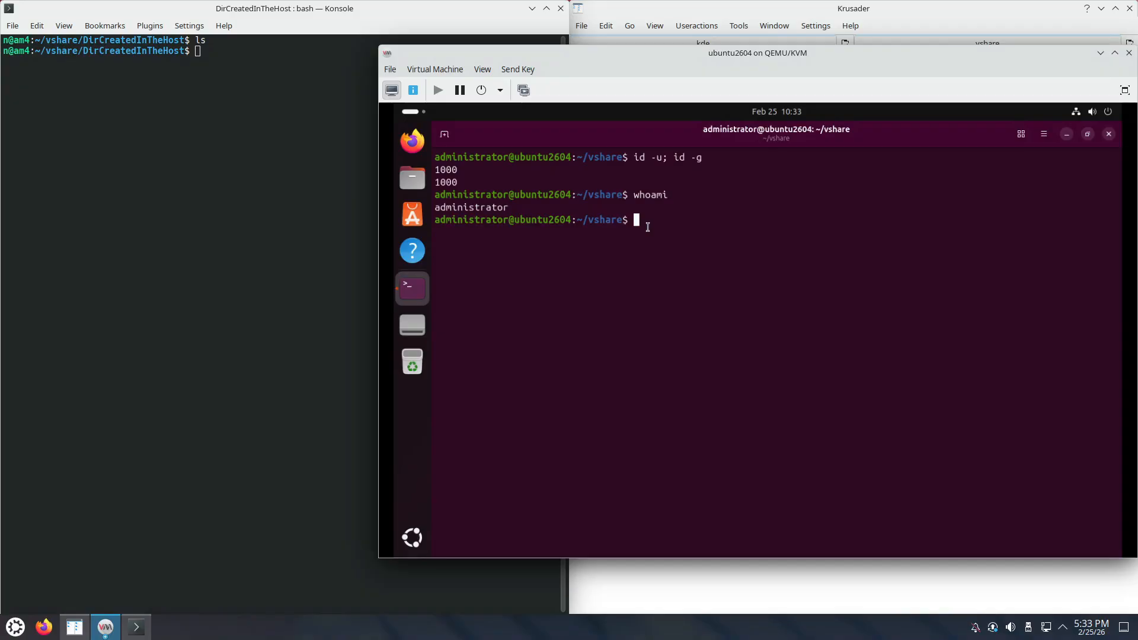
# Step: Open a root shell in the guest terminal with sudo su, entering the account password
pyautogui.write('sudo su')
pyautogui.press('Return')
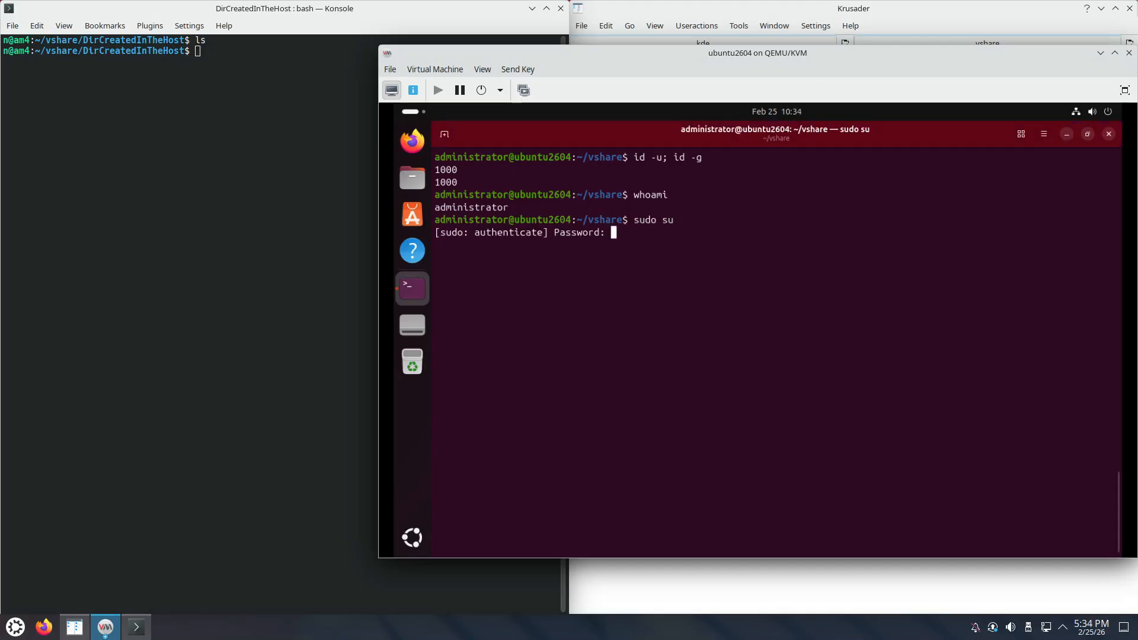
pyautogui.press('Return')
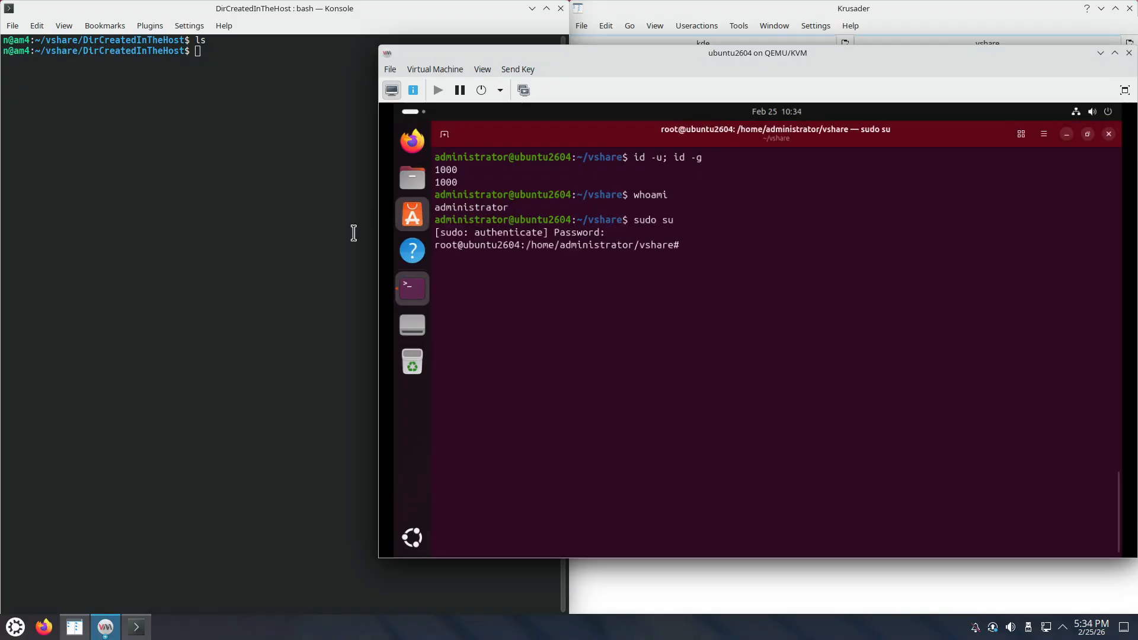
# Step: Open a root shell with sudo su in the host's Konsole terminal and start mc in DirCreatedInTheHost
pyautogui.click(300, 195)
pyautogui.write('sudo su')
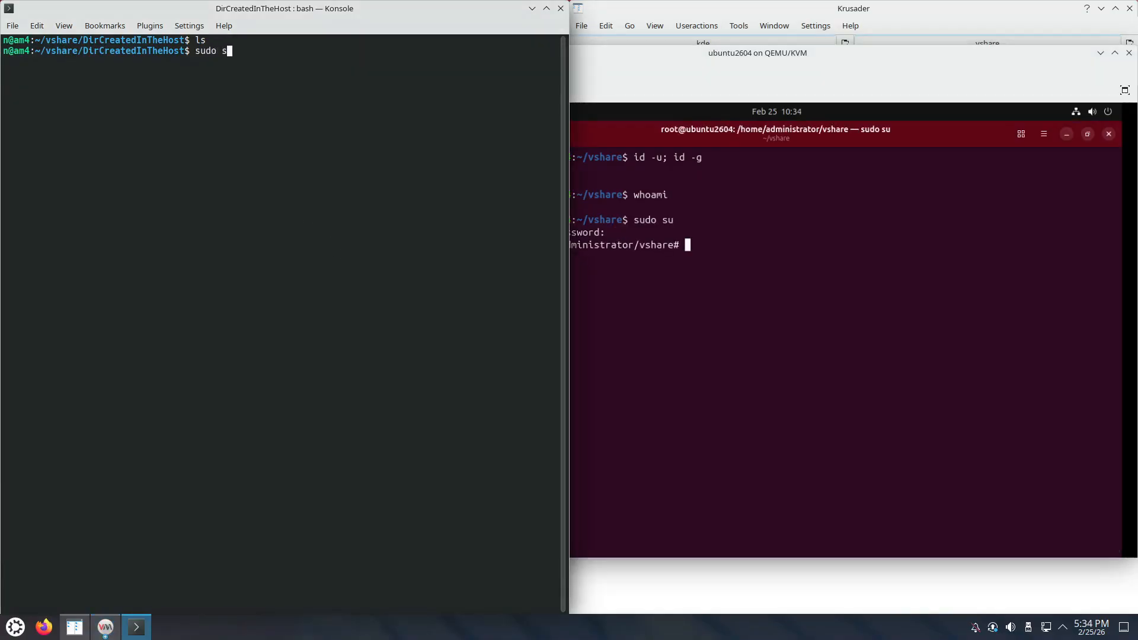
pyautogui.press('Return')
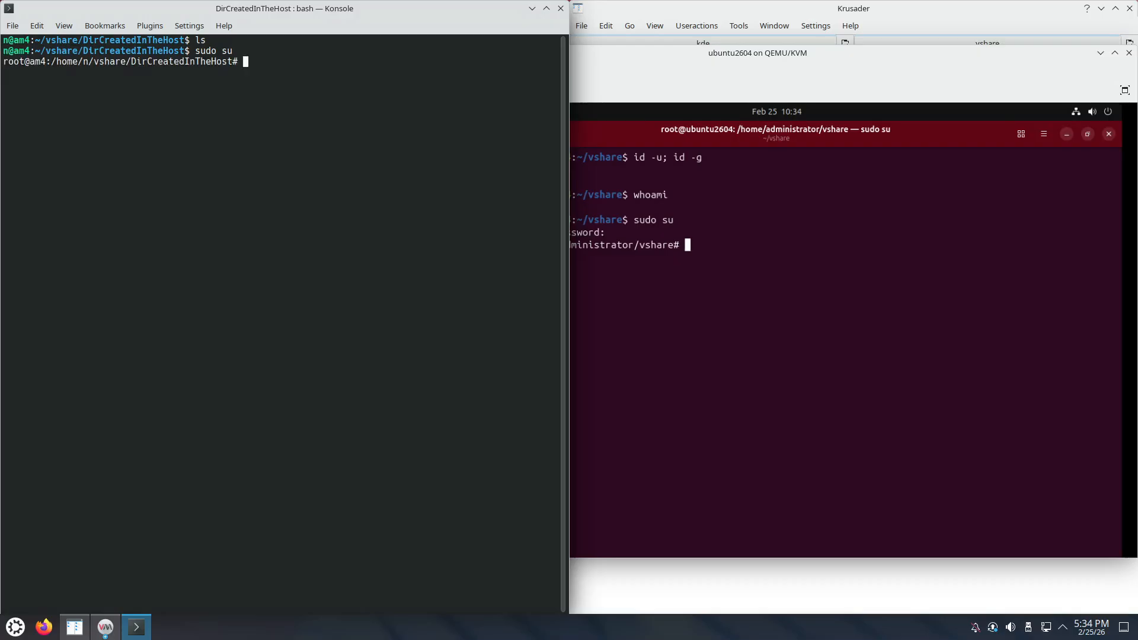
pyautogui.click(869, 297)
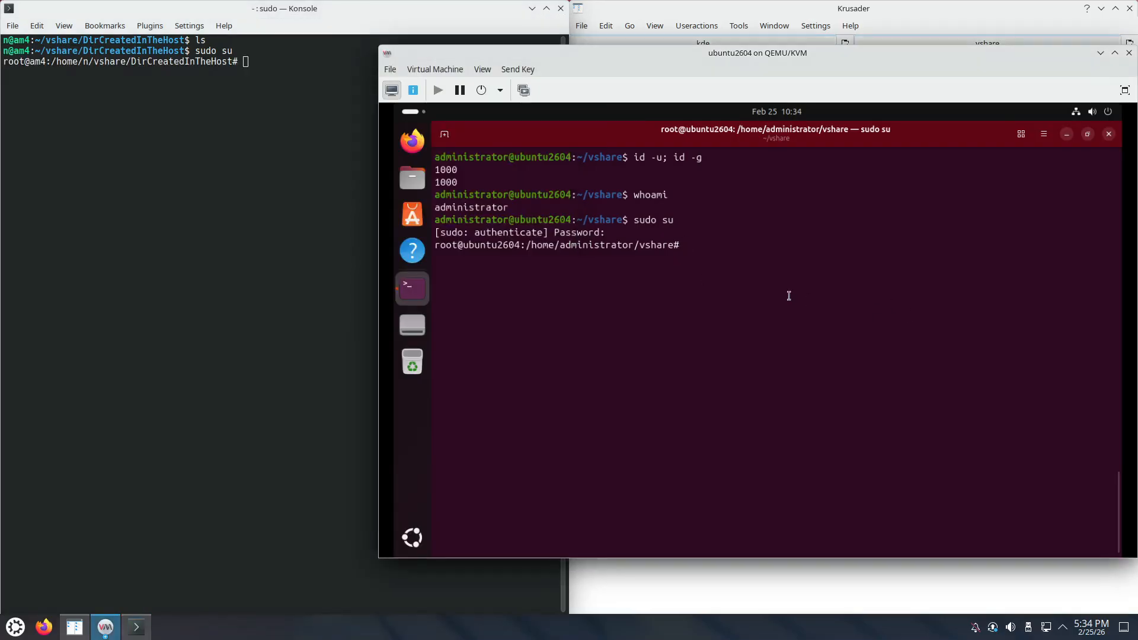
pyautogui.click(294, 119)
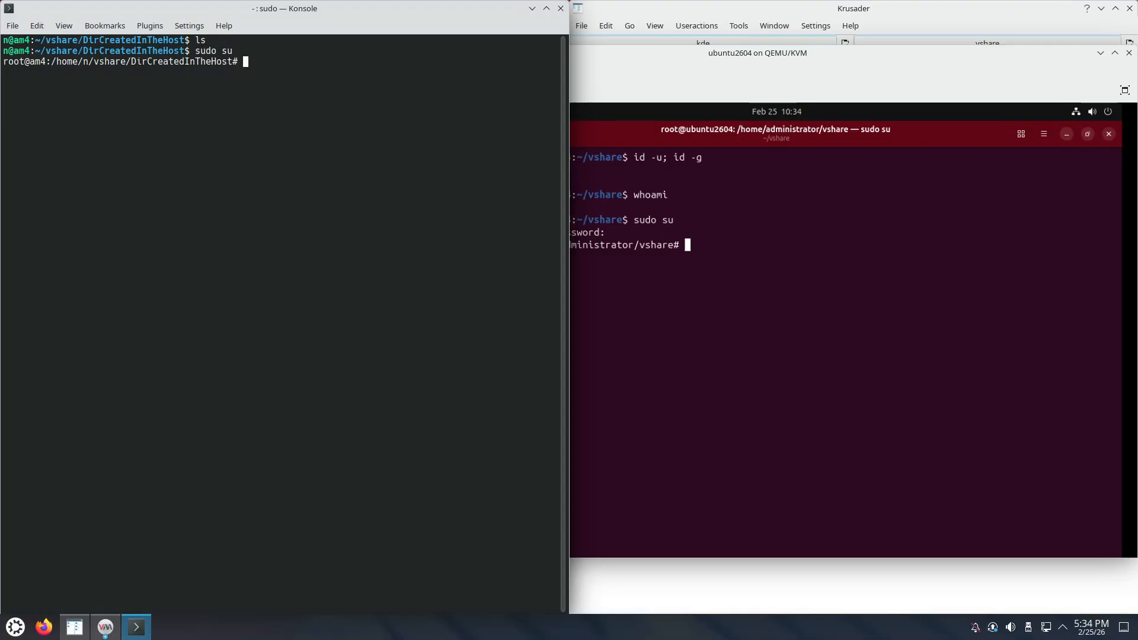
pyautogui.write('mc')
pyautogui.press('Return')
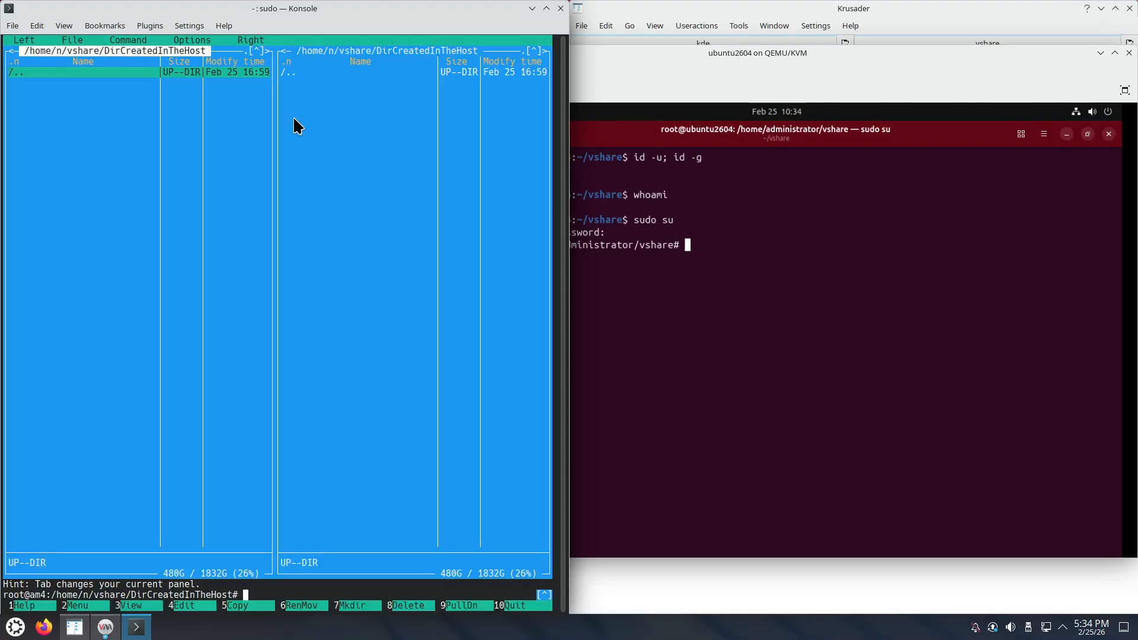
# Step: Switch back to the guest's root shell and install the mc package with apt, accepting the installation
pyautogui.click(818, 231)
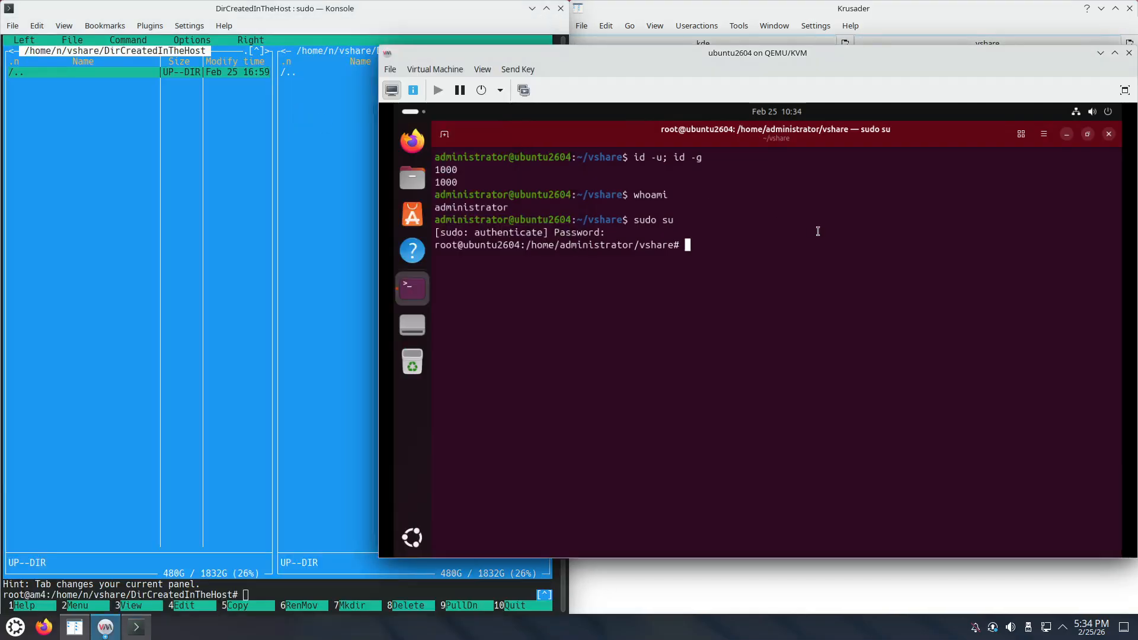
pyautogui.write('apt install mc')
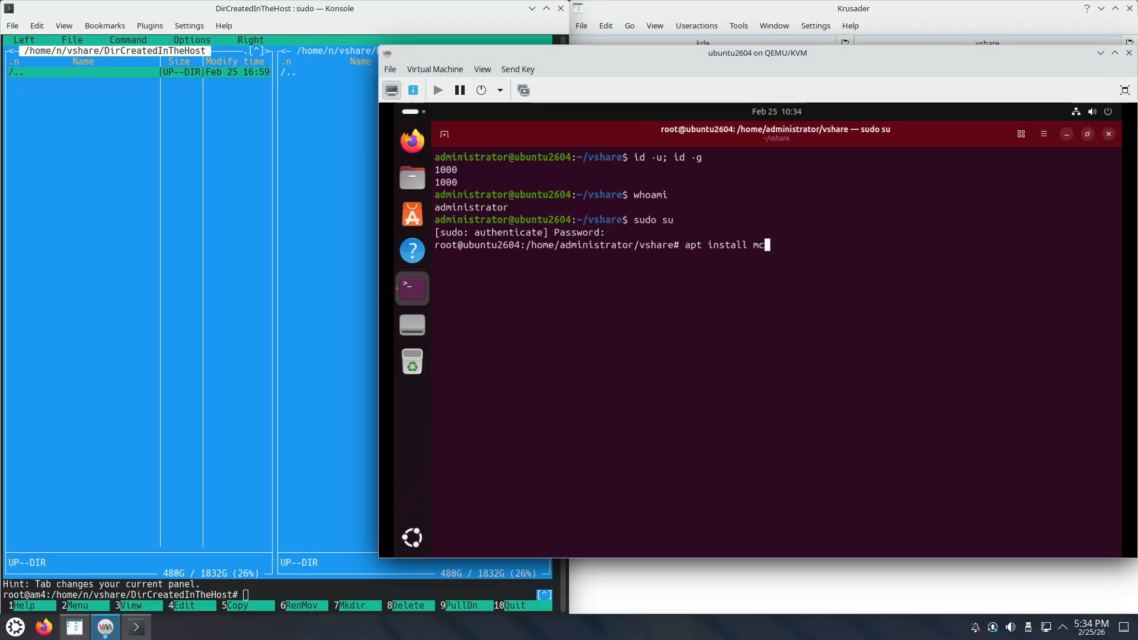
pyautogui.press('Return')
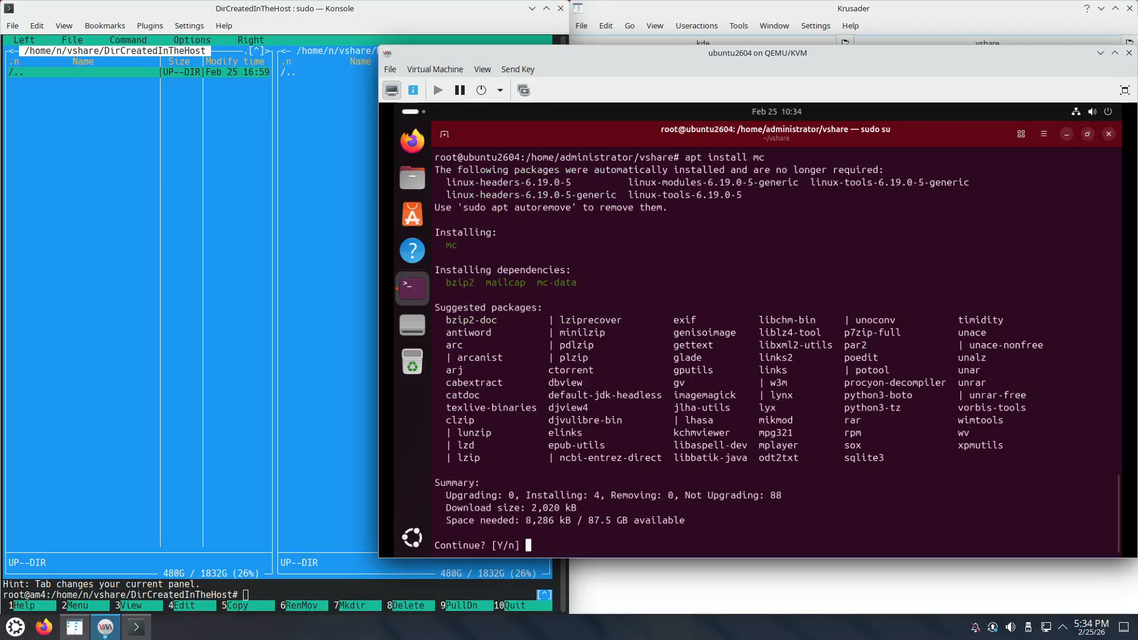
pyautogui.press('Return')
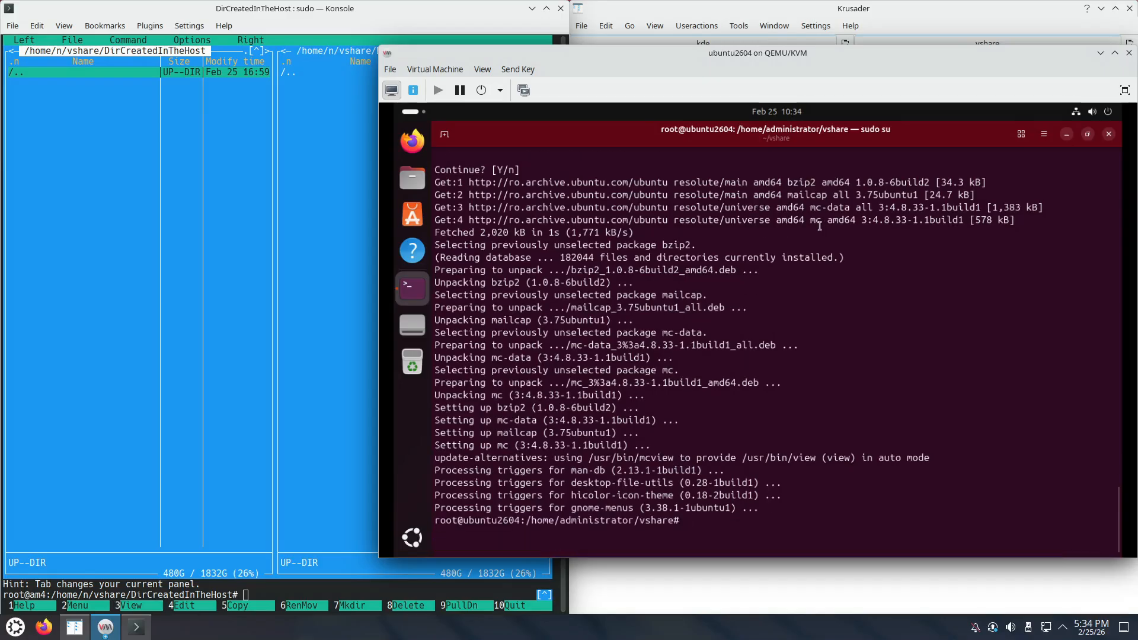
# Step: Start mc in the guest, look inside DirCreatedInTheHost, return to vshare and quit mc
pyautogui.write('mc')
pyautogui.press('Return')
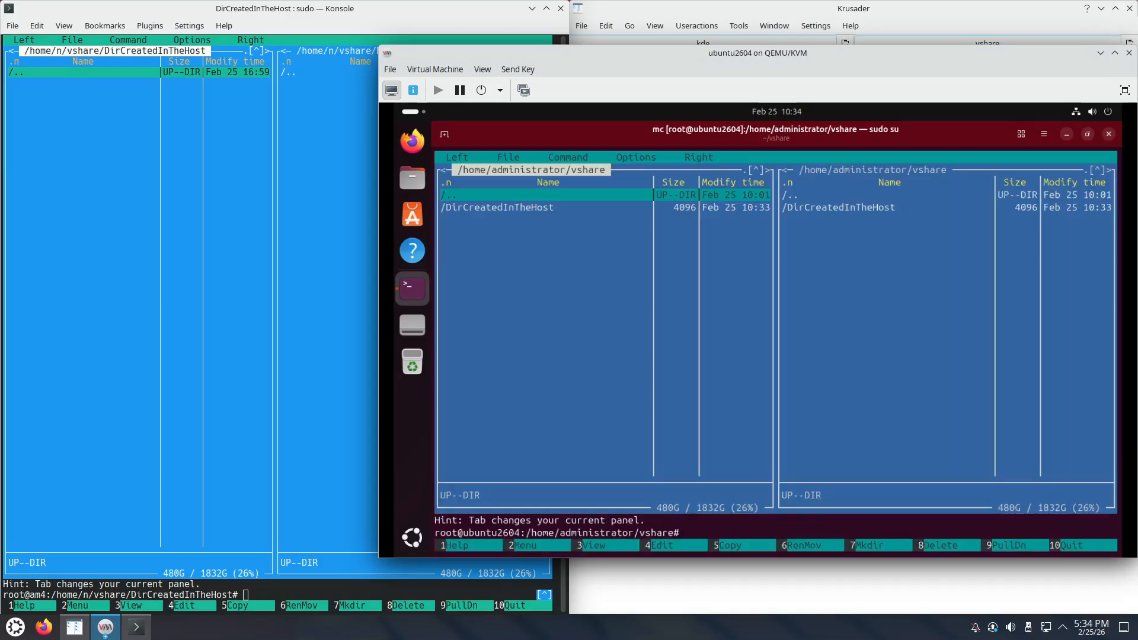
pyautogui.press('Down')
pyautogui.press('Return')
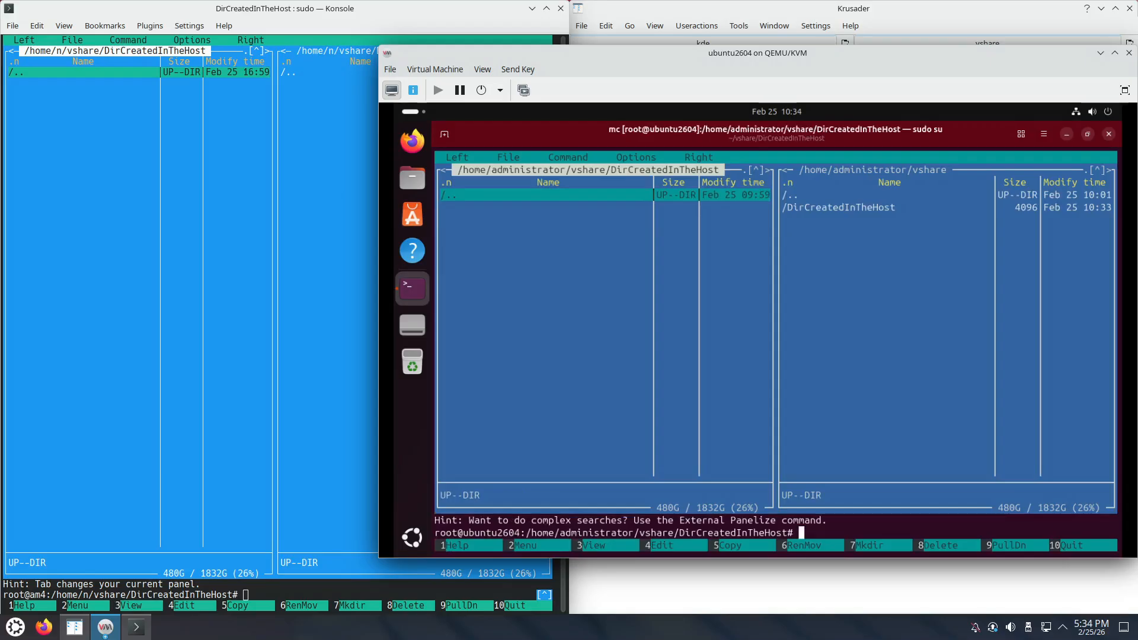
pyautogui.press('Return')
pyautogui.press('Up')
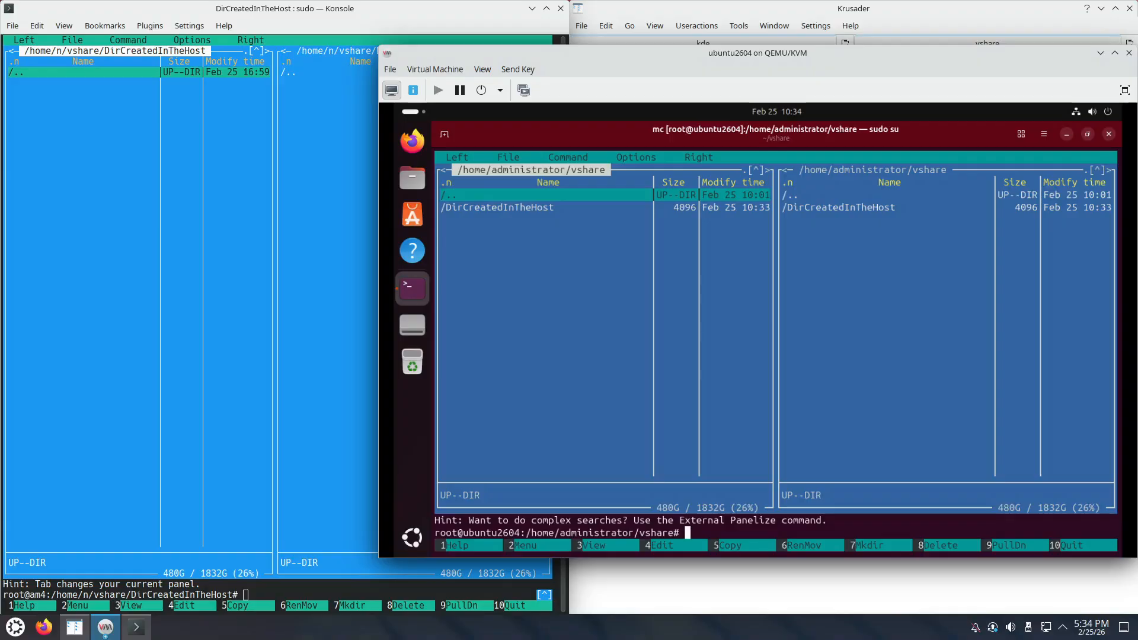
pyautogui.click(1044, 134)
pyautogui.click(820, 231)
pyautogui.click(1082, 543)
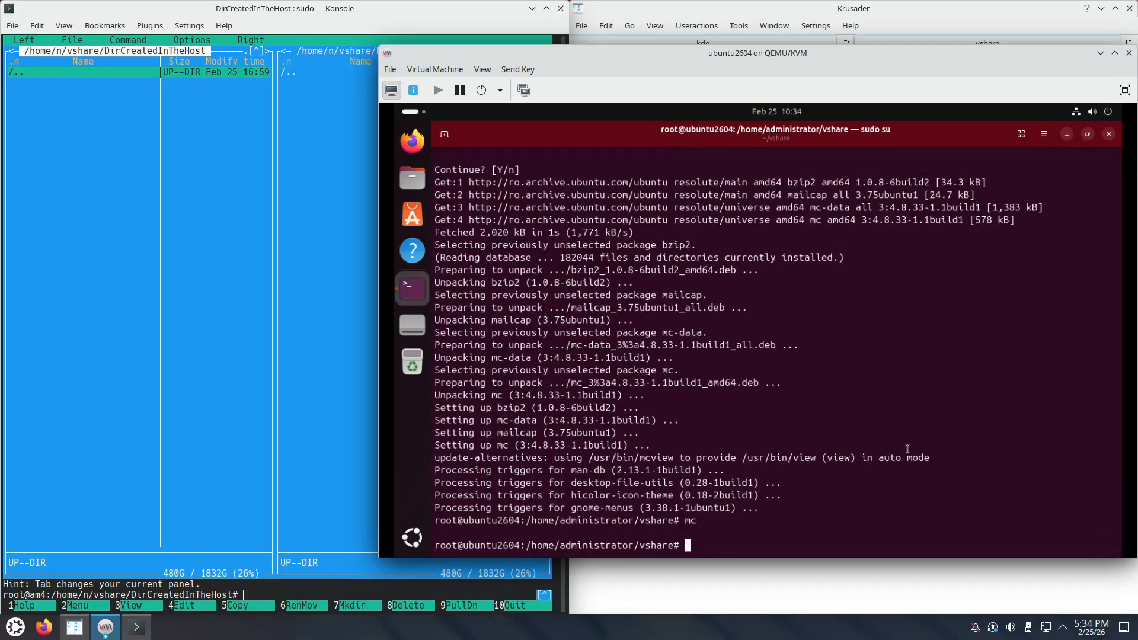
# Step: Recursively change the ownership of DirCreatedInTheHost to root:root with chown in the guest, listing vshare with ls -l before and after
pyautogui.write('ls -l')
pyautogui.press('Return')
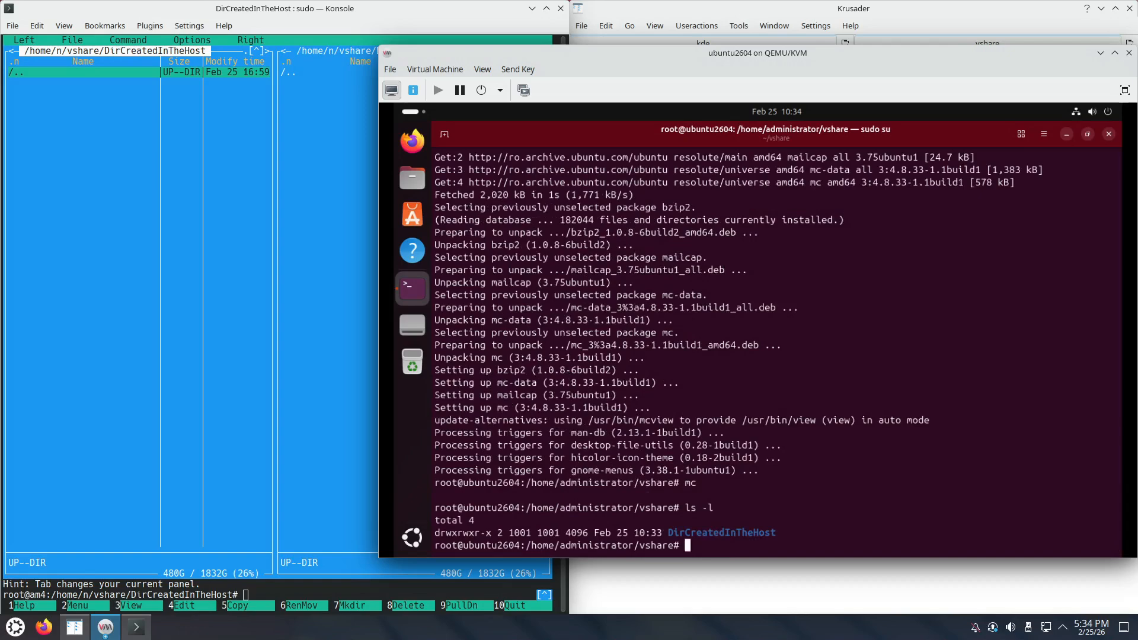
pyautogui.write('chown ')
pyautogui.write('-R r')
pyautogui.write('oot:root')
pyautogui.write(' D')
pyautogui.press('Tab')
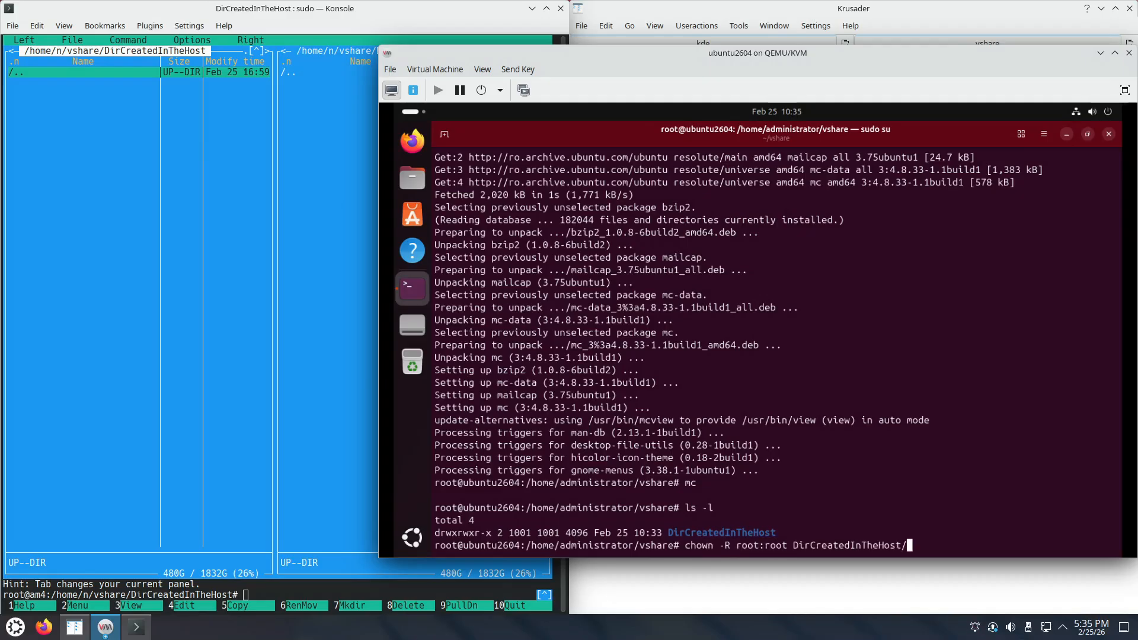
pyautogui.press('BackSpace')
pyautogui.press('Return')
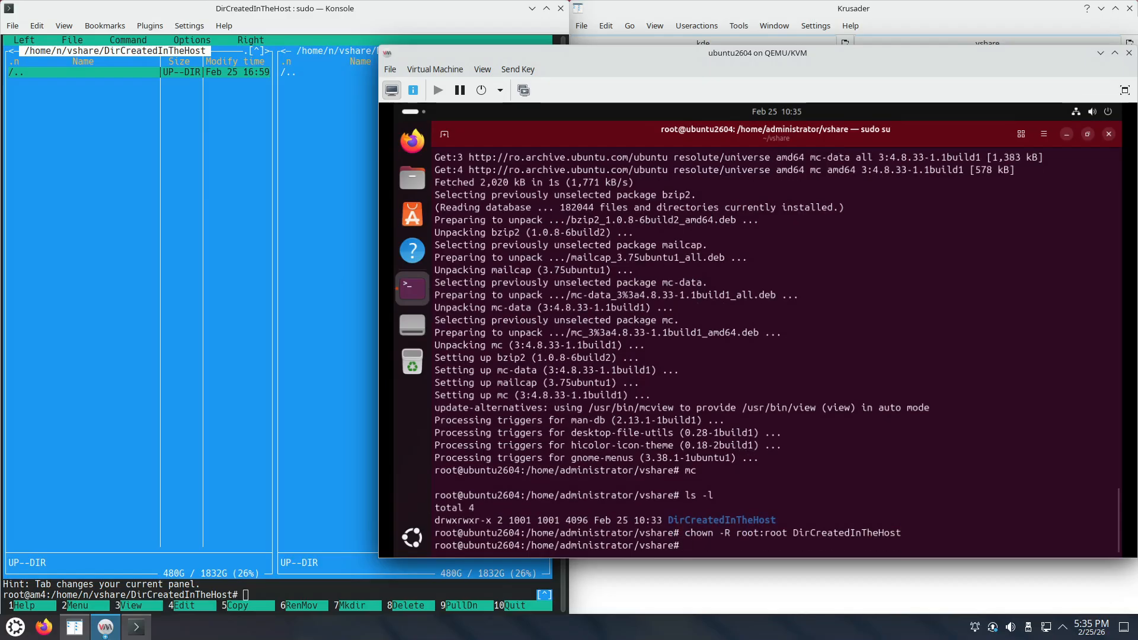
pyautogui.write('ls -l')
pyautogui.press('Return')
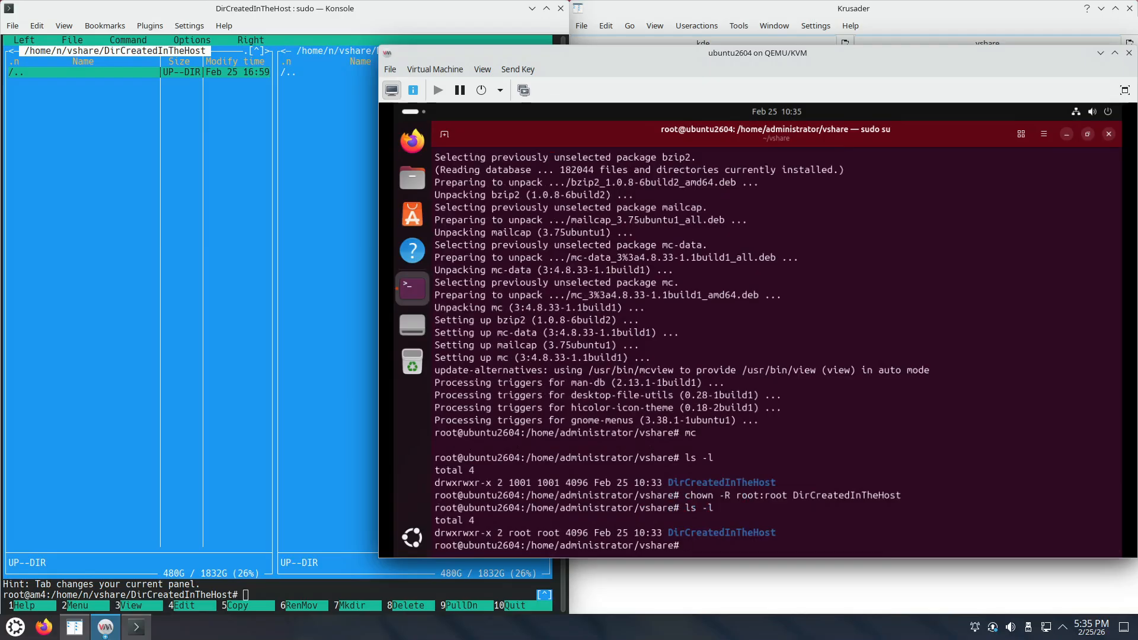
# Step: Start mc in the guest, enter DirCreatedInTheHost and hide the file panels to show the shell
pyautogui.write('mc')
pyautogui.press('Return')
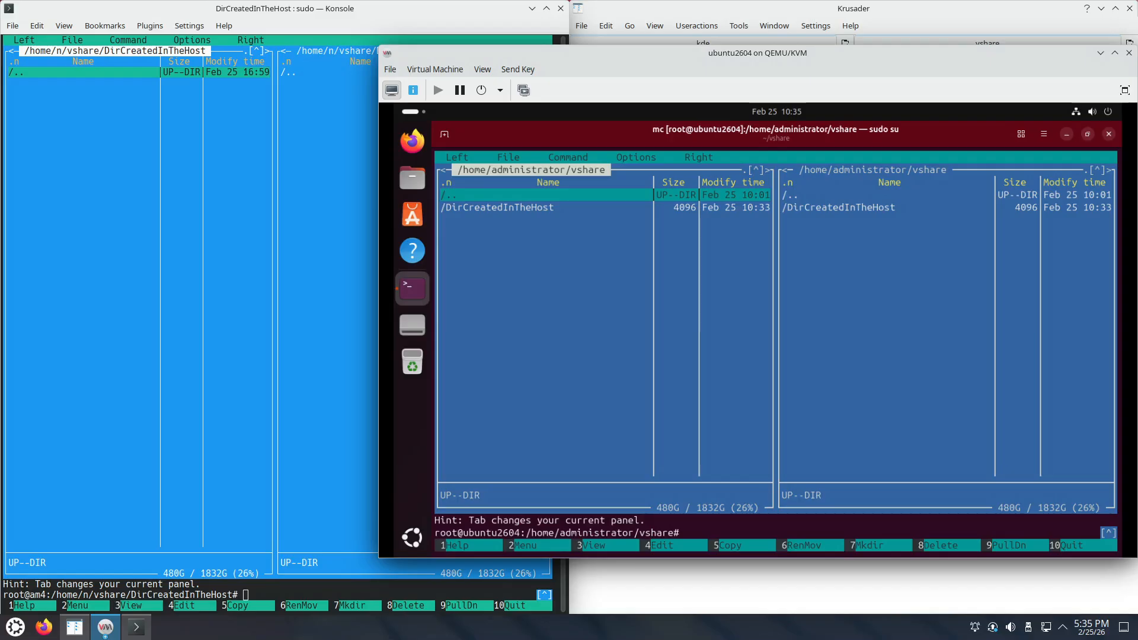
pyautogui.press('Down')
pyautogui.press('Return')
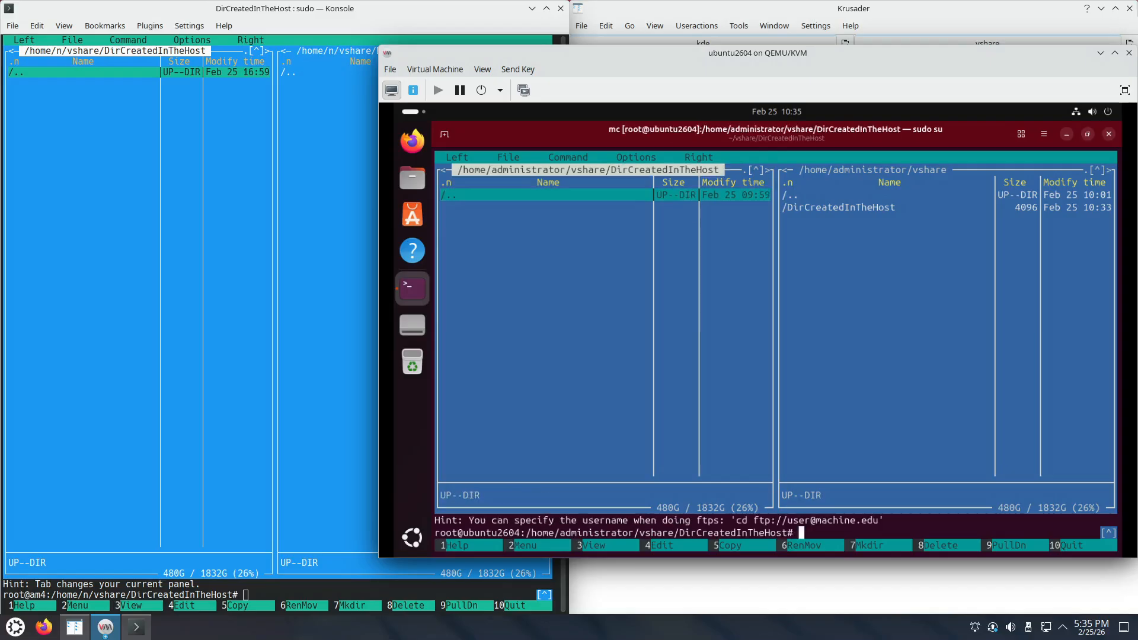
pyautogui.hotkey('ctrl', 'o')
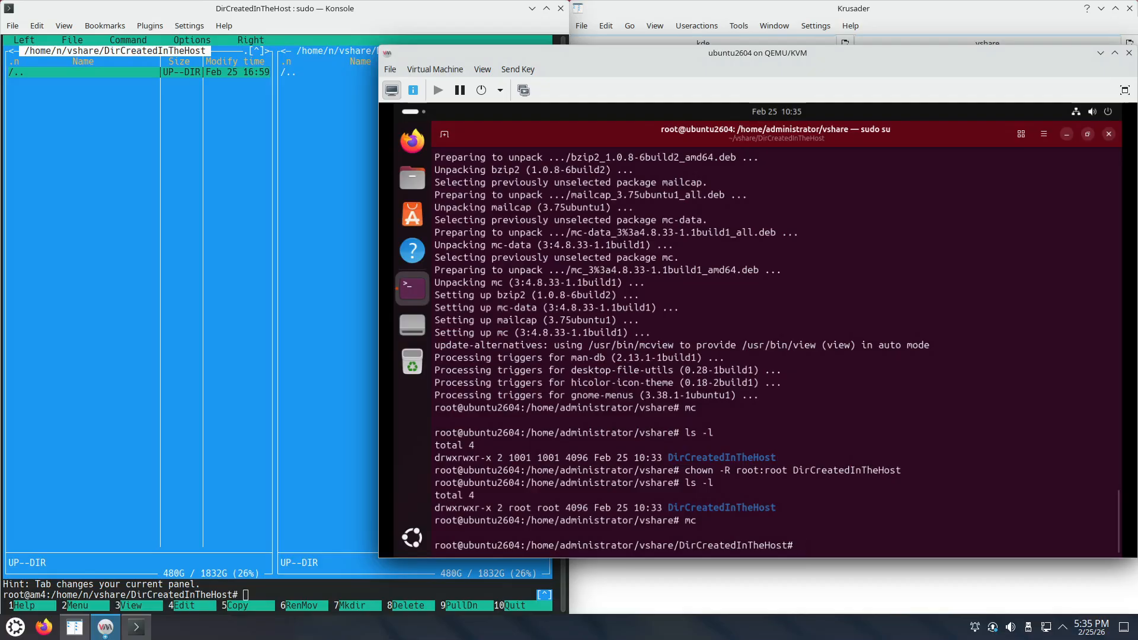
# Step: Create FileCreatedInTheGuest.txt with nano in DirCreatedInTheHost, containing the line "Hello from the VM!", then save and exit
pyautogui.write('nano File')
pyautogui.write('CreatedI')
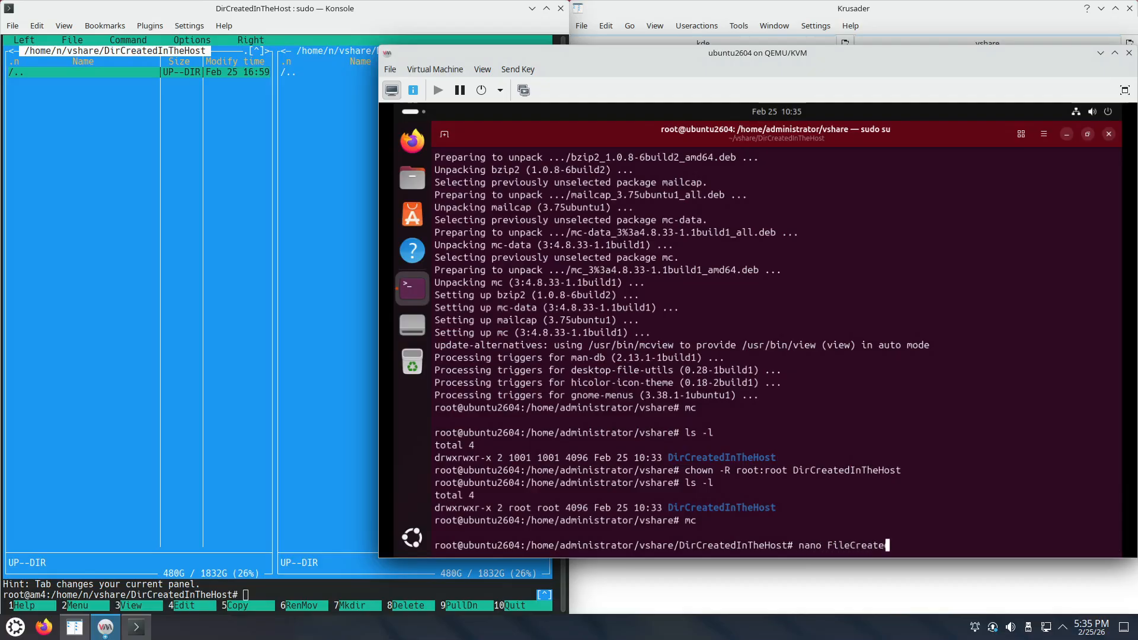
pyautogui.write('nTheG')
pyautogui.press('BackSpace')
pyautogui.write('Guest.txt')
pyautogui.press('Return')
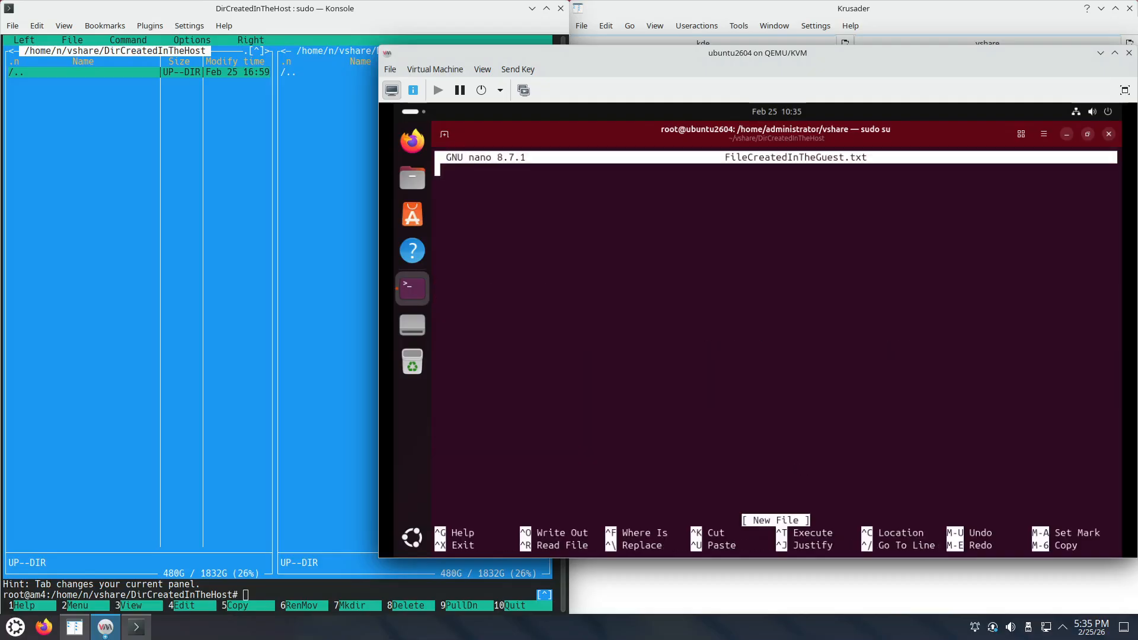
pyautogui.write('Hello from the VM!')
pyautogui.press('Return')
pyautogui.press('Return')
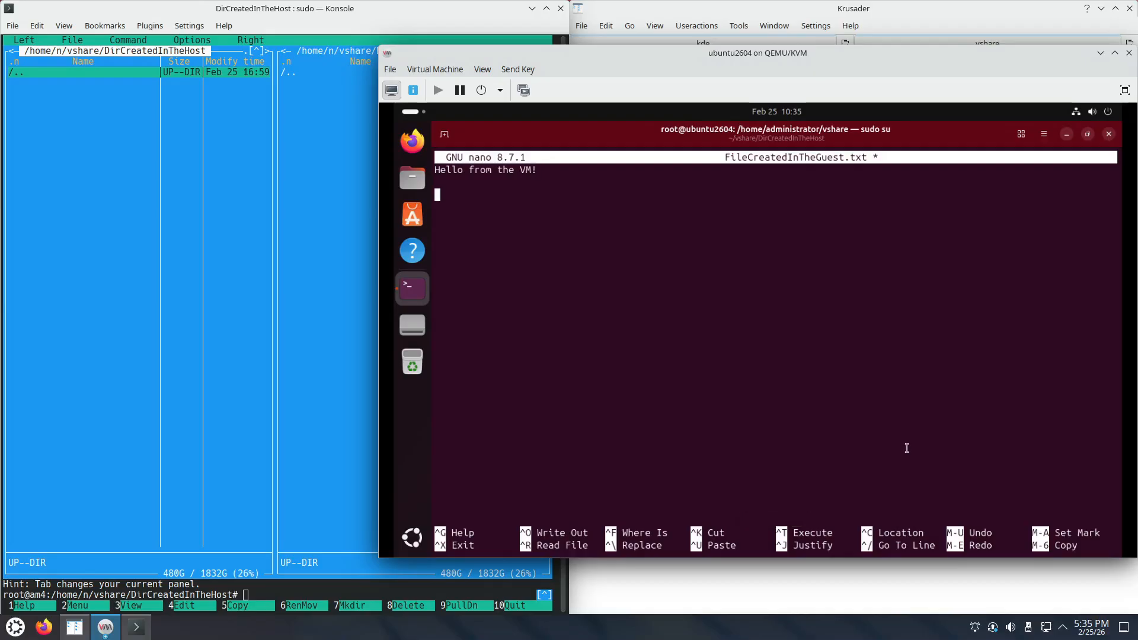
pyautogui.press('BackSpace')
pyautogui.hotkey('ctrl', 'x')
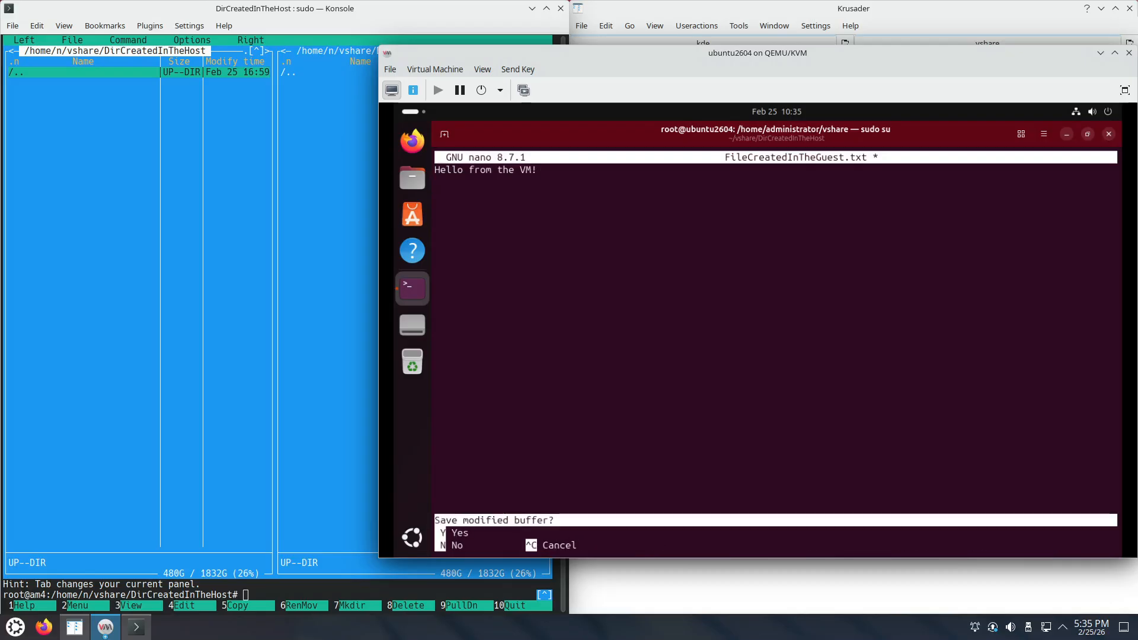
pyautogui.press('y')
pyautogui.press('Return')
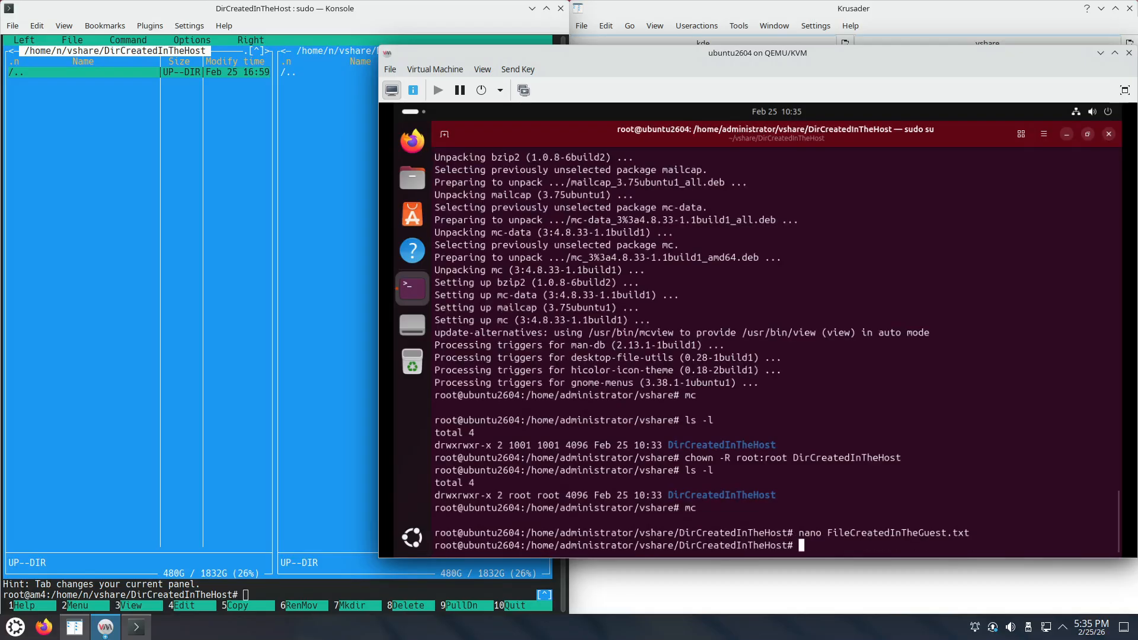
# Step: Start mc in the guest's DirCreatedInTheHost folder and make the vshare panel active
pyautogui.write('mc')
pyautogui.press('Return')
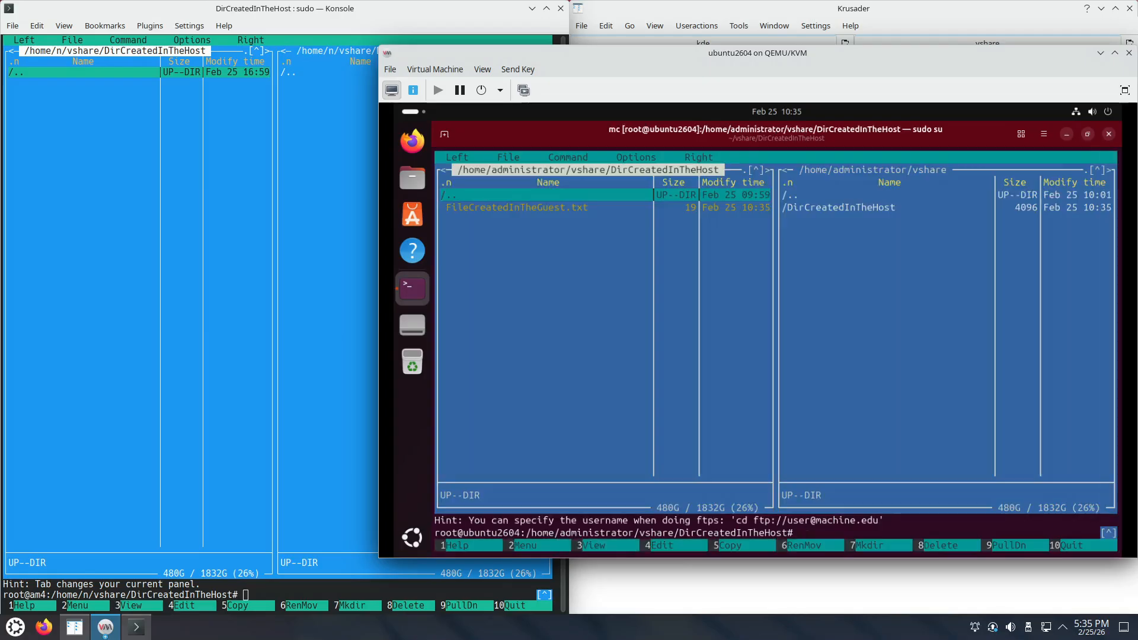
pyautogui.press('Tab')
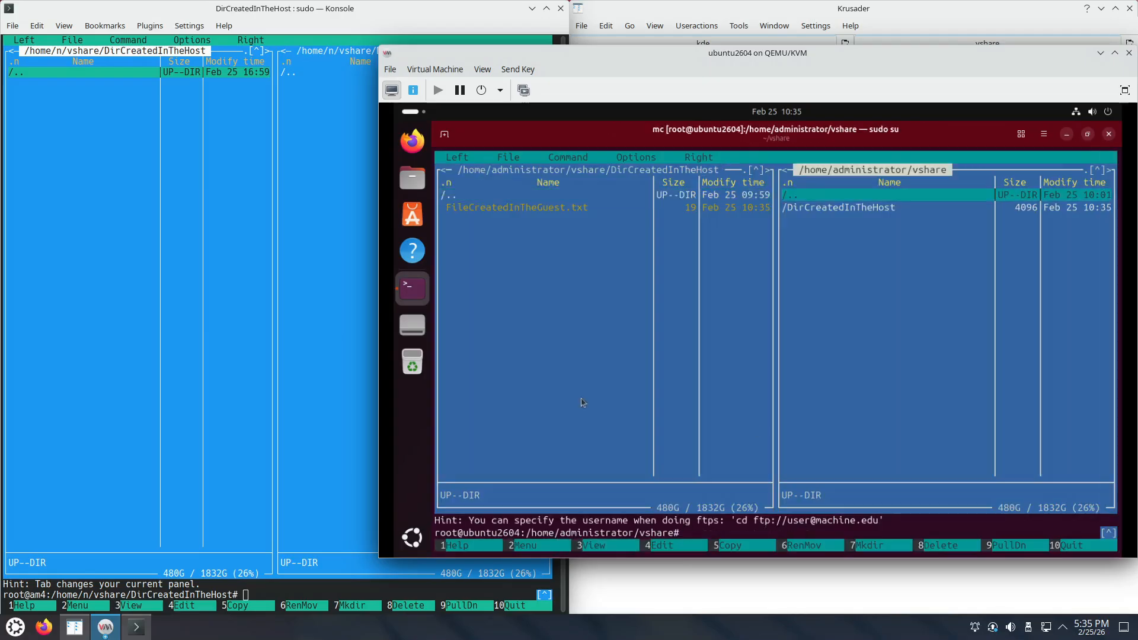
# Step: Switch to the host's mc in Konsole and view FileCreatedInTheGuest.txt in DirCreatedInTheHost
pyautogui.click(135, 172)
pyautogui.press('Return')
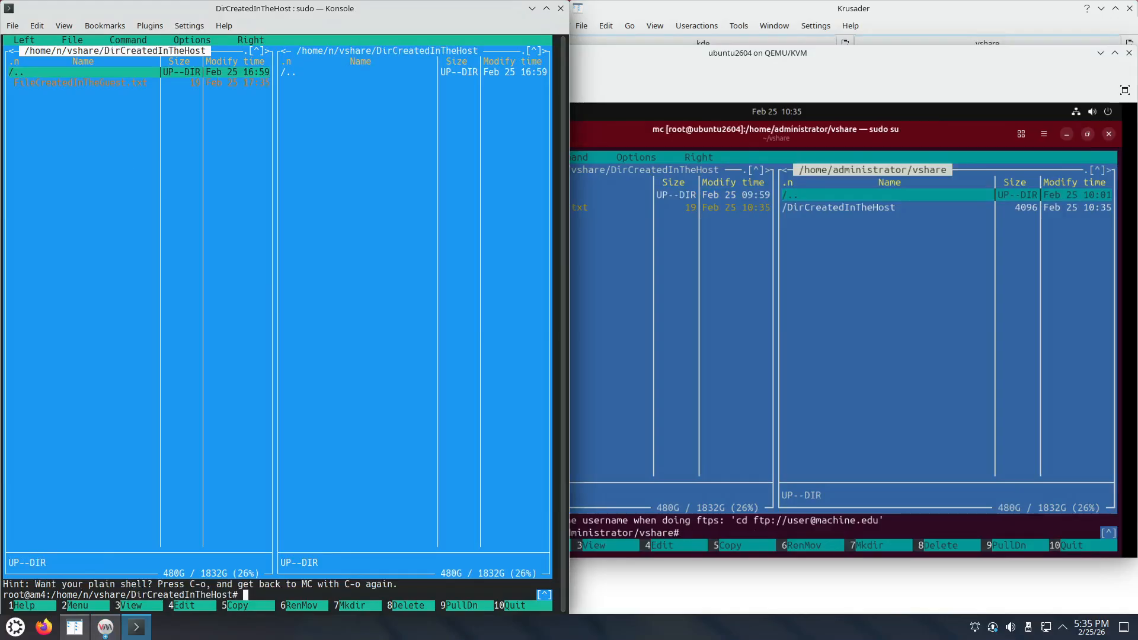
pyautogui.press('Return')
pyautogui.press('Down')
pyautogui.press('F3')
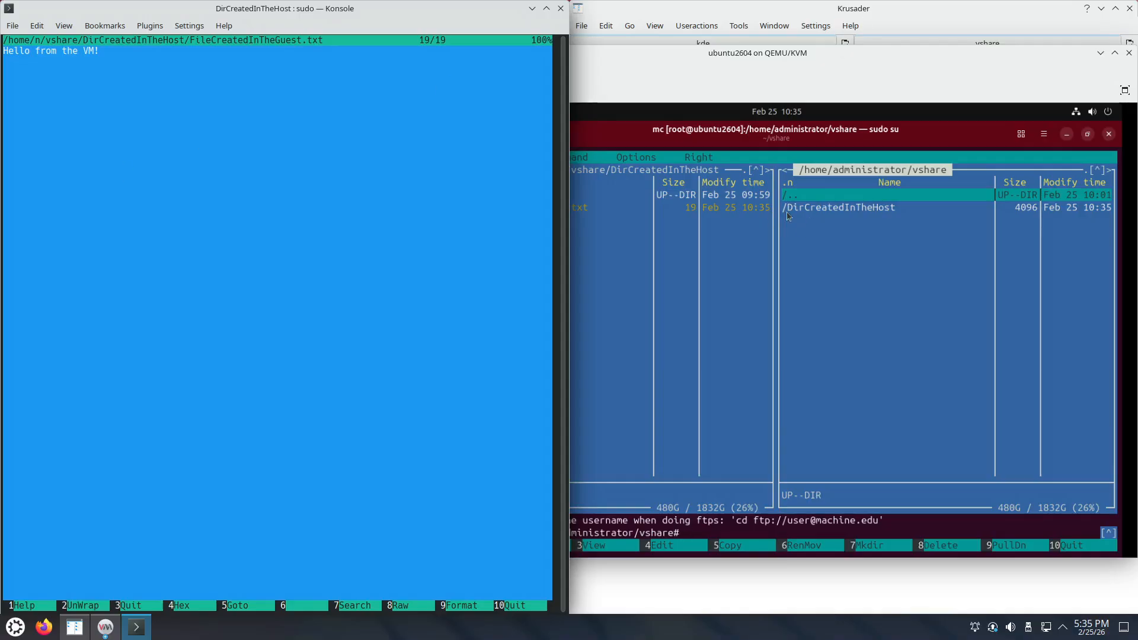
# Step: Return to the virtual machine, view FileCreatedInTheGuest.txt in the guest's mc, and close the viewer
pyautogui.click(647, 223)
pyautogui.click(622, 214)
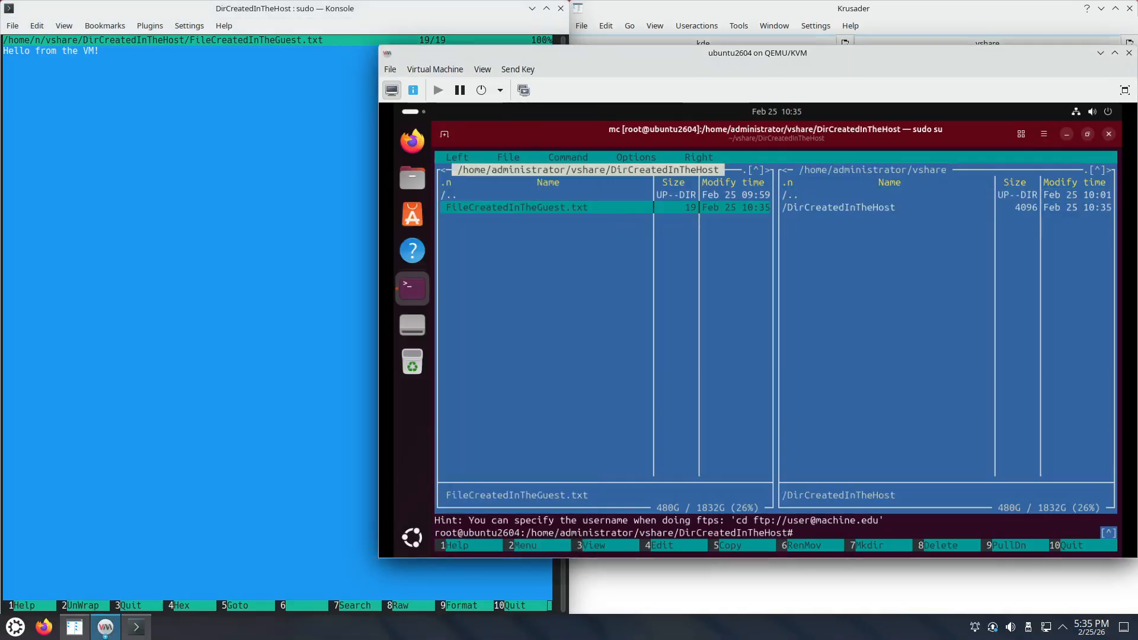
pyautogui.press('F3')
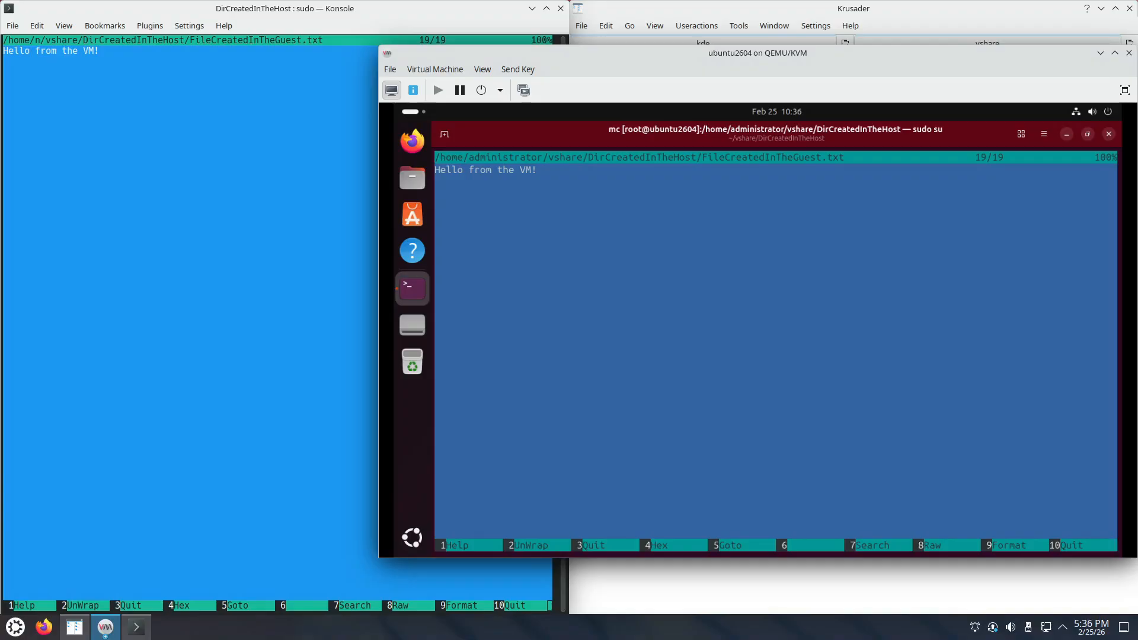
pyautogui.press('F3')
# Step: Close the host's view of FileCreatedInTheGuest.txt in Konsole and bring the virtual machine window back to the front
pyautogui.click(101, 234)
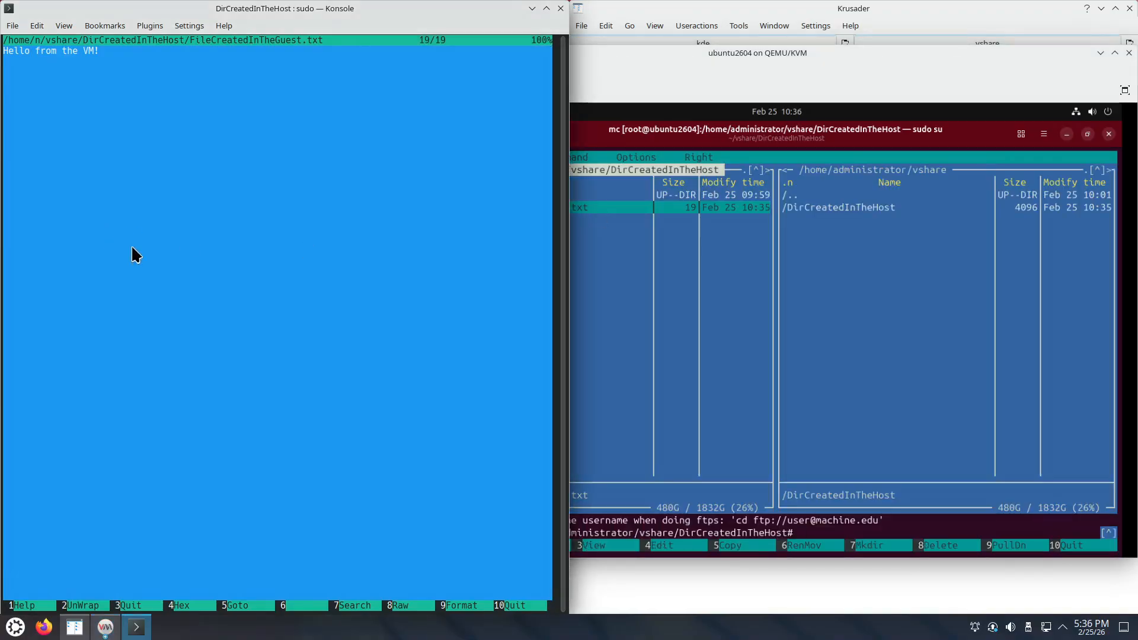
pyautogui.press('F3')
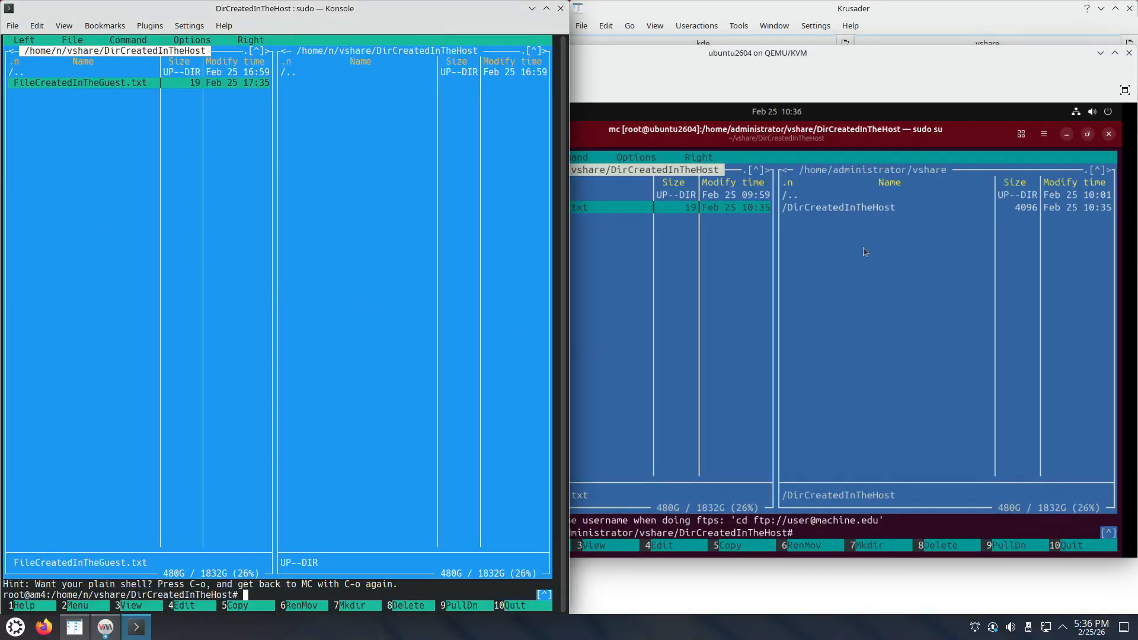
pyautogui.click(798, 64)
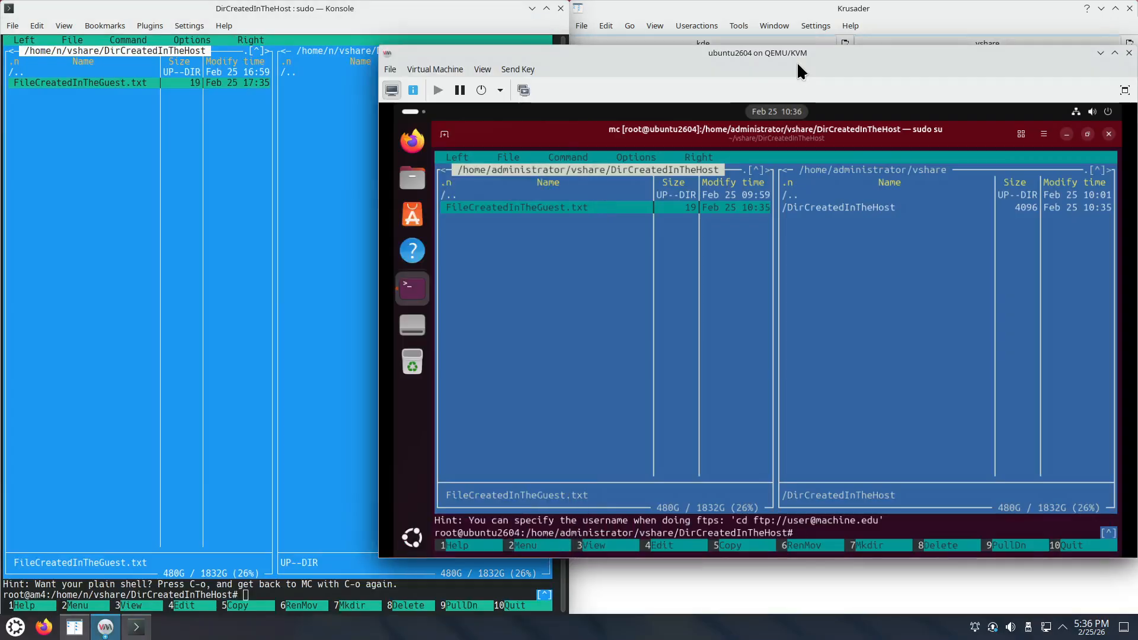